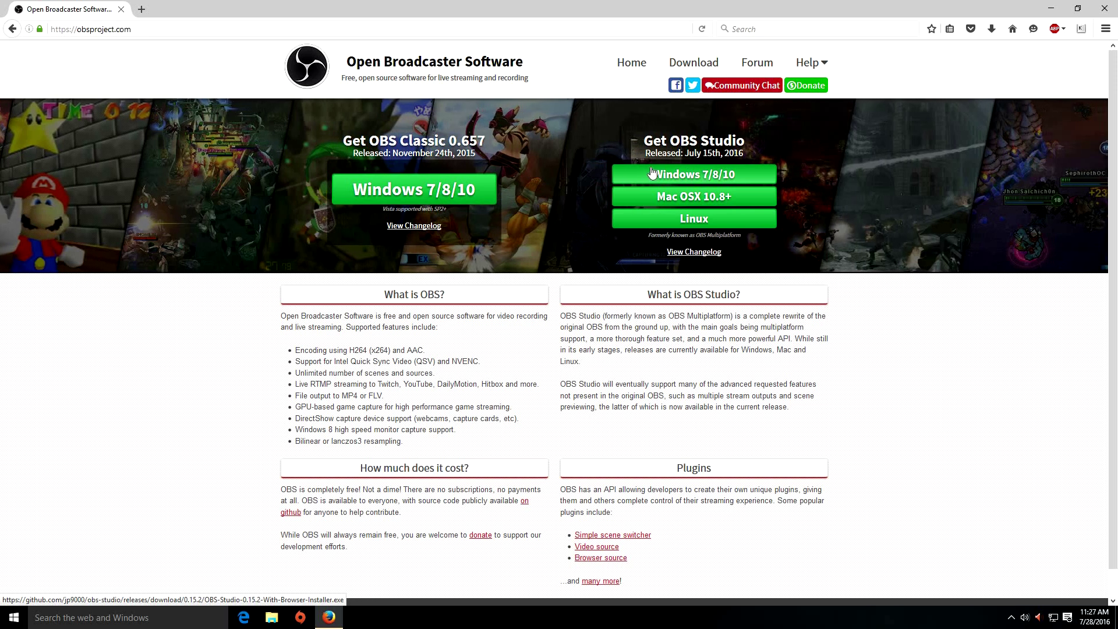
- Download OBS Studio for Windows 7/8/10 and switch from the browser to the OBS window
click(672, 173)
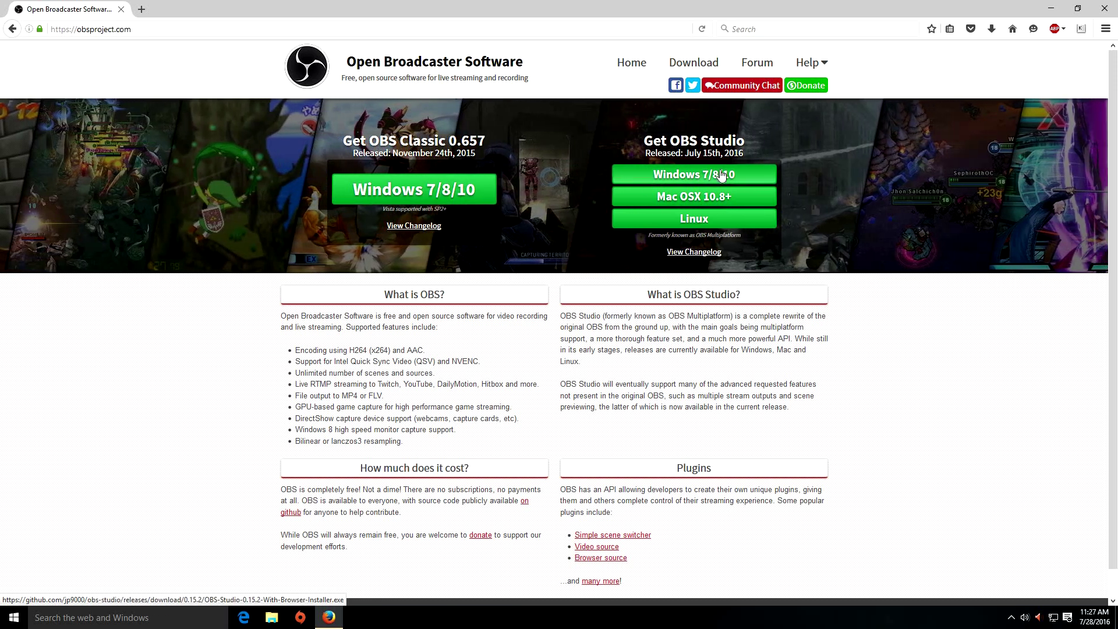
click(1051, 7)
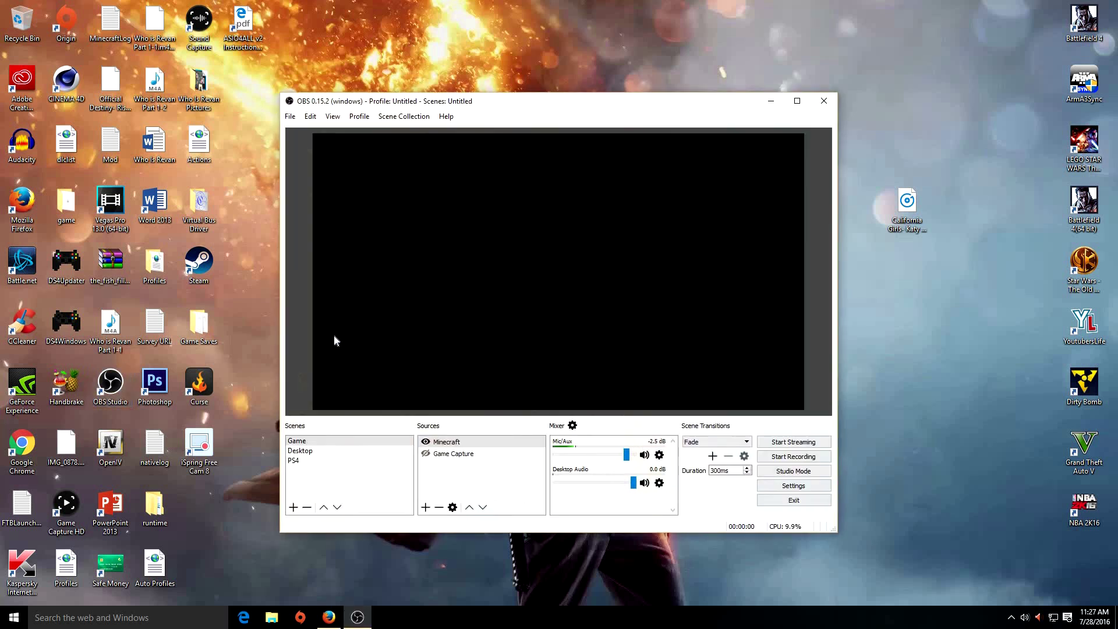
drag(534, 113, 594, 114)
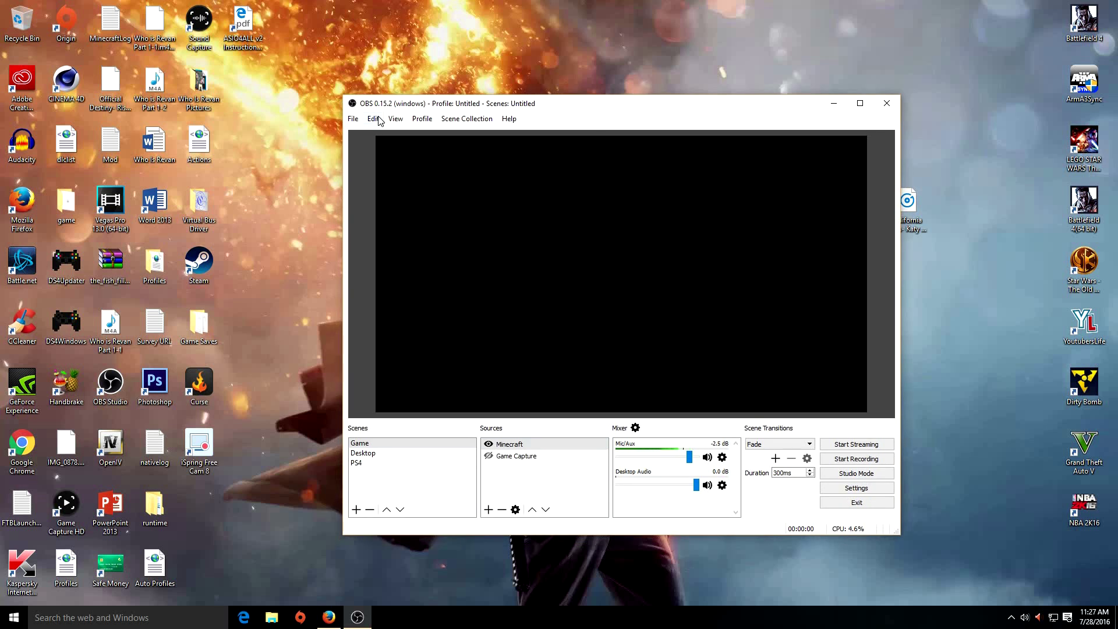
- In the video settings, set both the base canvas resolution and the scaled output resolution to 1920x1080
click(867, 491)
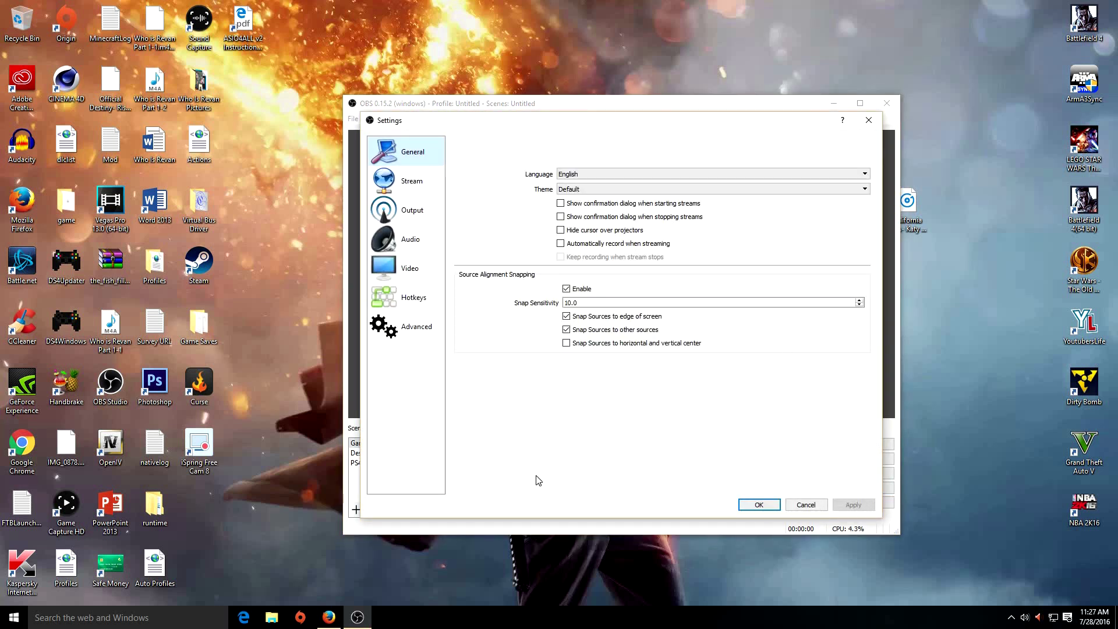
click(406, 270)
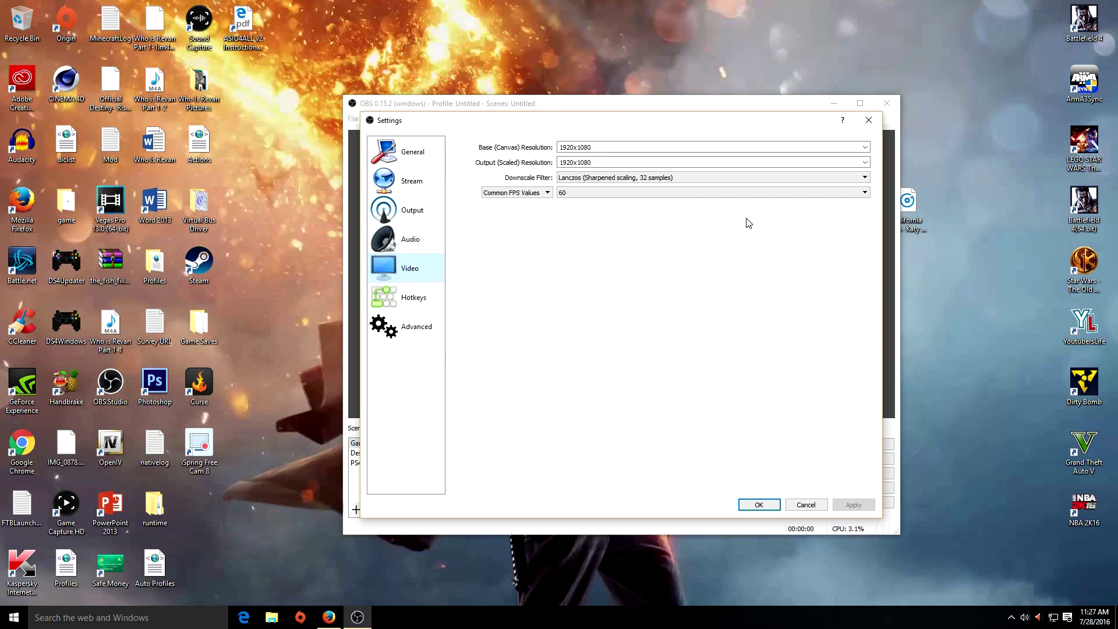
click(865, 148)
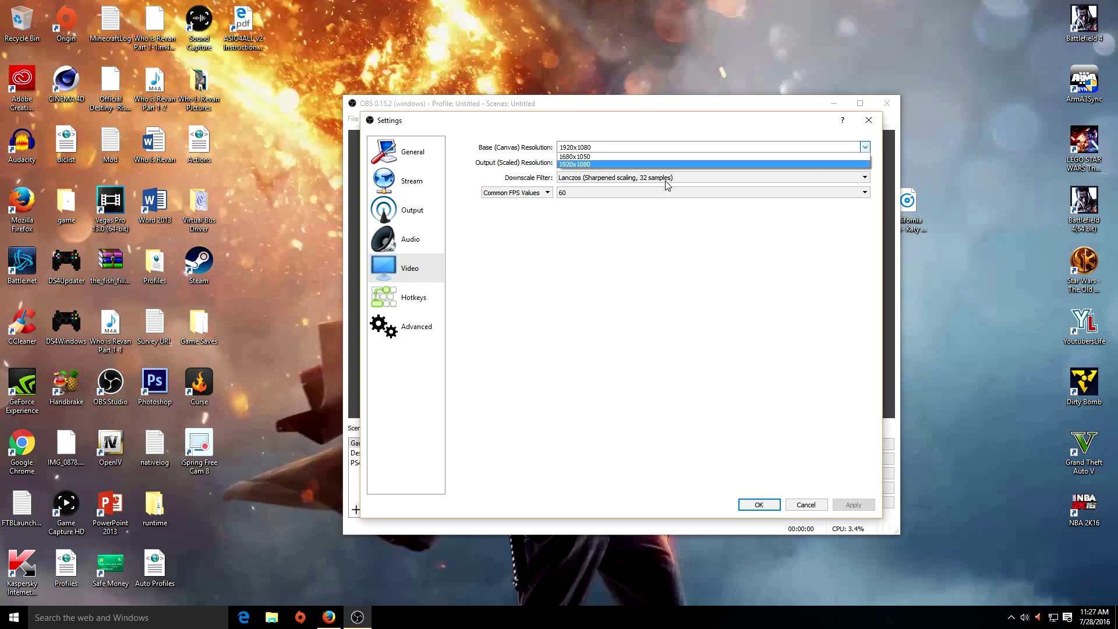
click(577, 166)
click(865, 163)
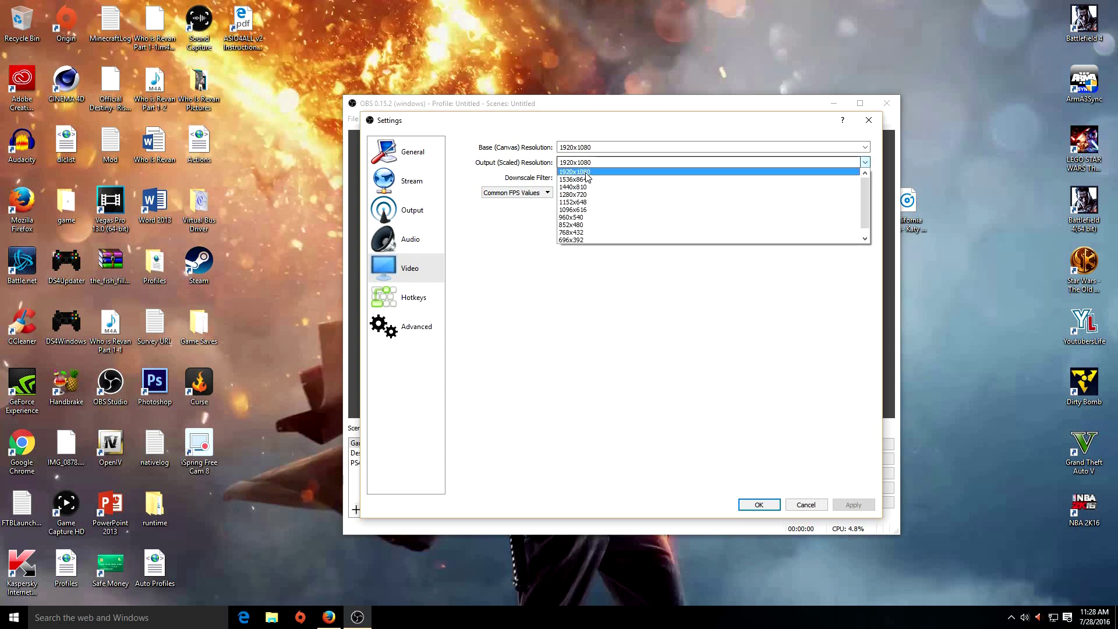
click(588, 172)
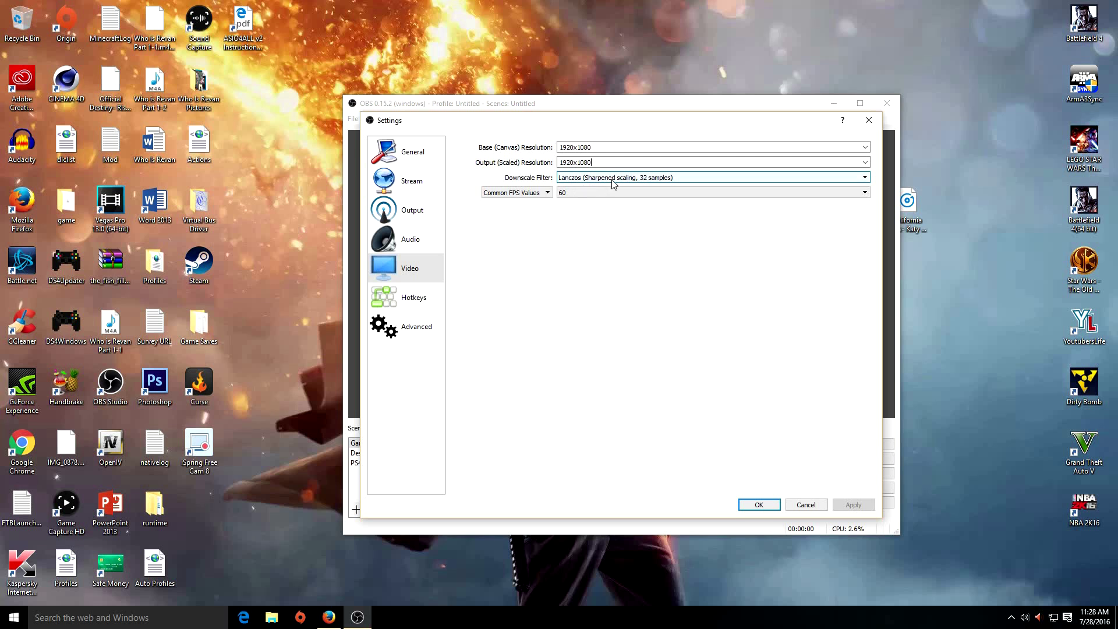
- Set the downscale filter to Lanczos (Sharpened scaling, 32 samples) and the common FPS value to 60
click(652, 180)
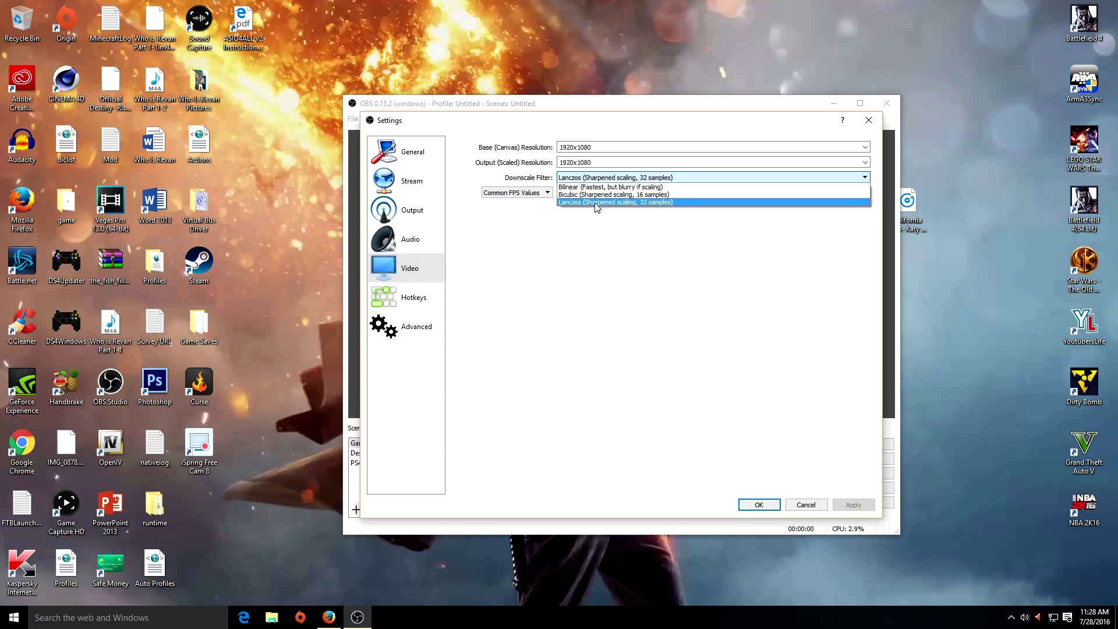
click(595, 202)
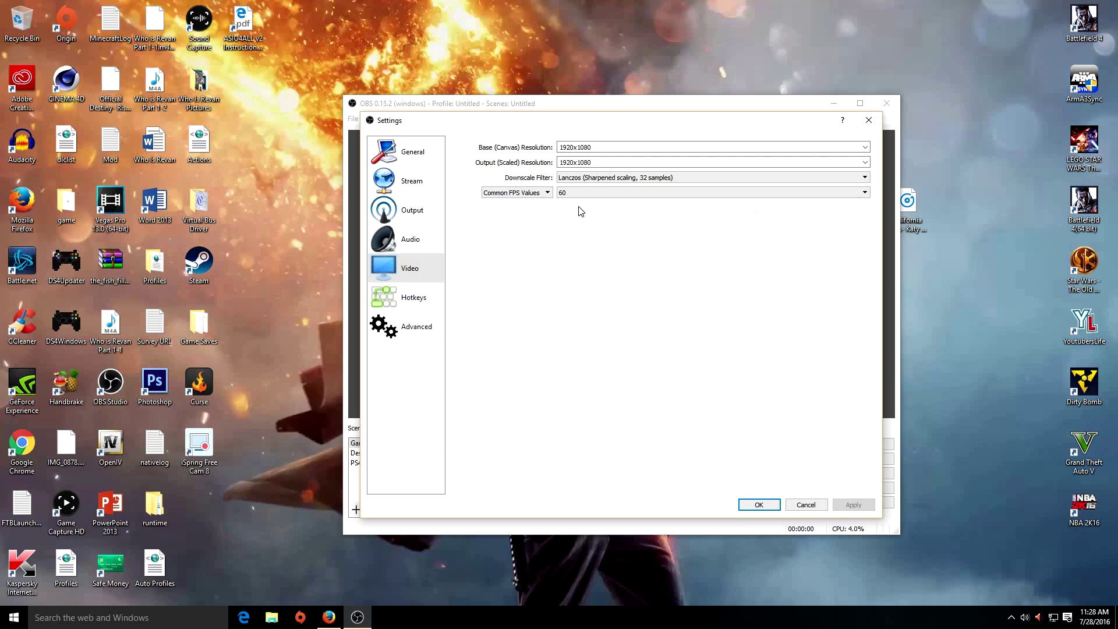
click(595, 193)
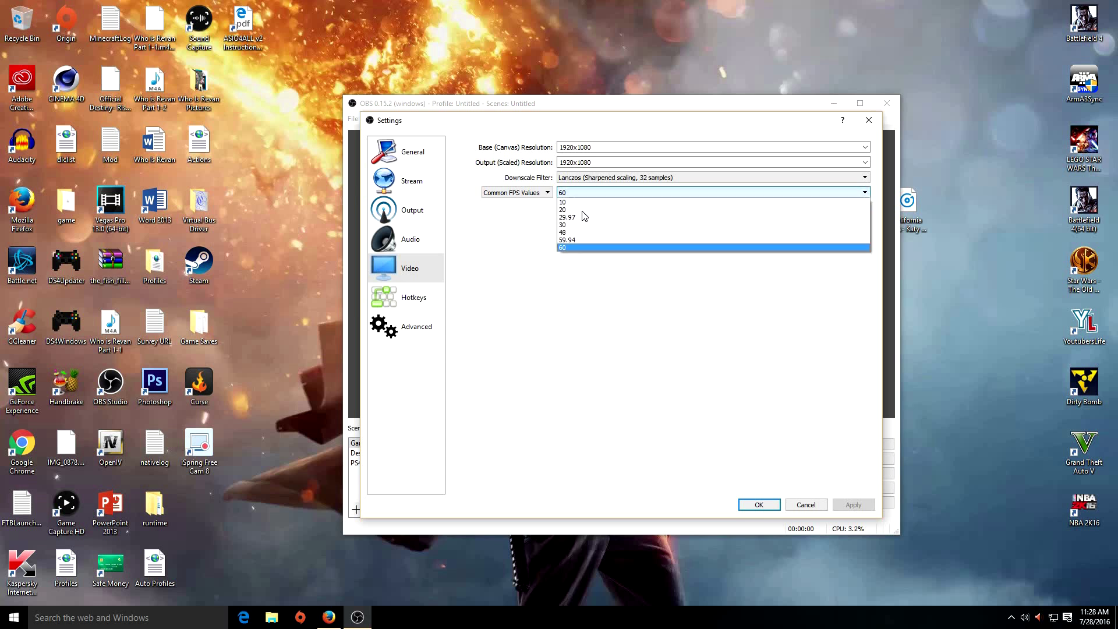
click(564, 248)
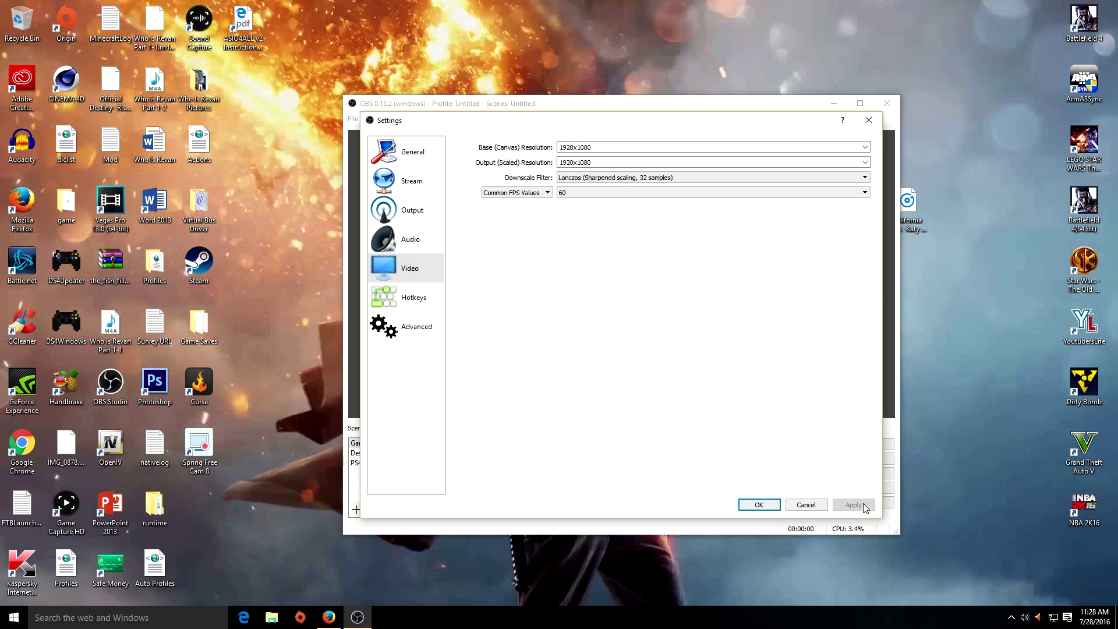
- In the audio settings, set the desktop audio device to Speakers (Realtek High Definition Audio) and the first Mic/Auxiliary device to Default
click(411, 243)
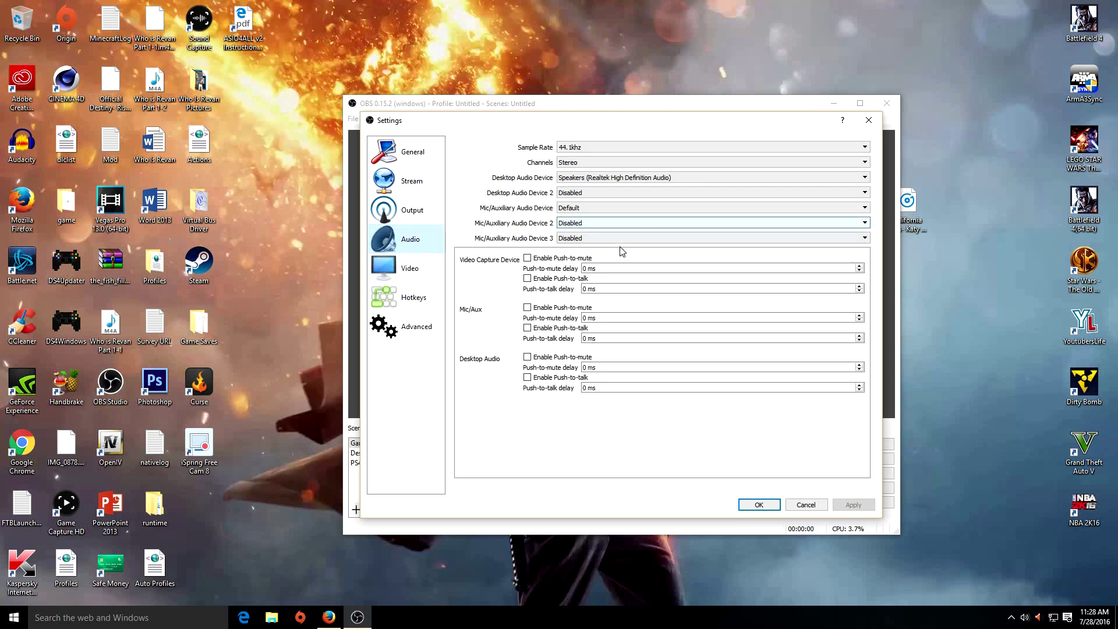
click(628, 180)
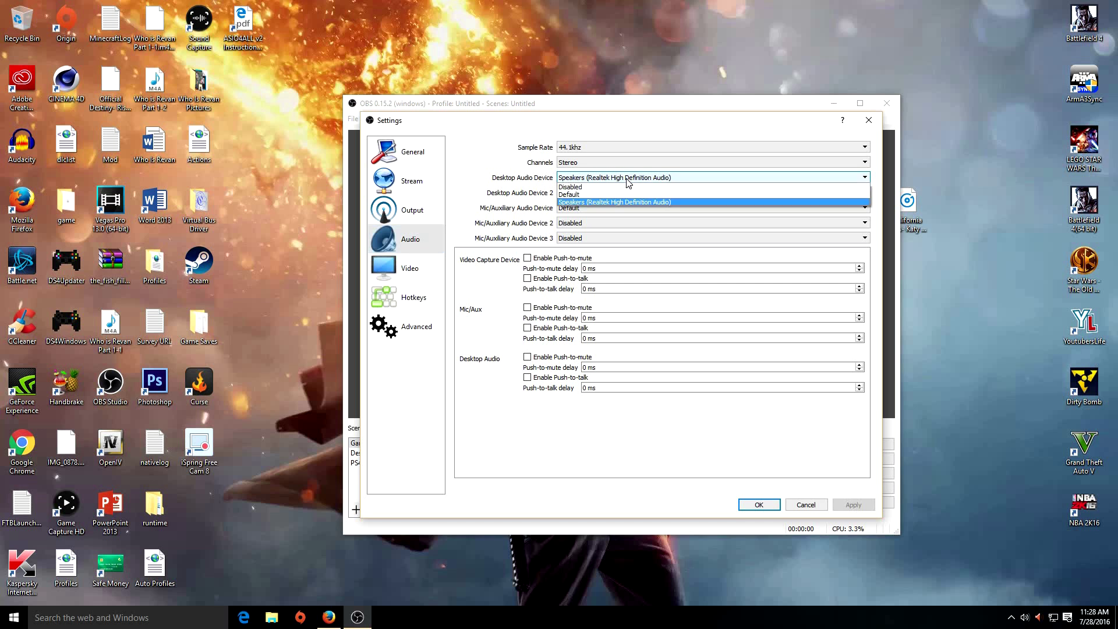
click(584, 203)
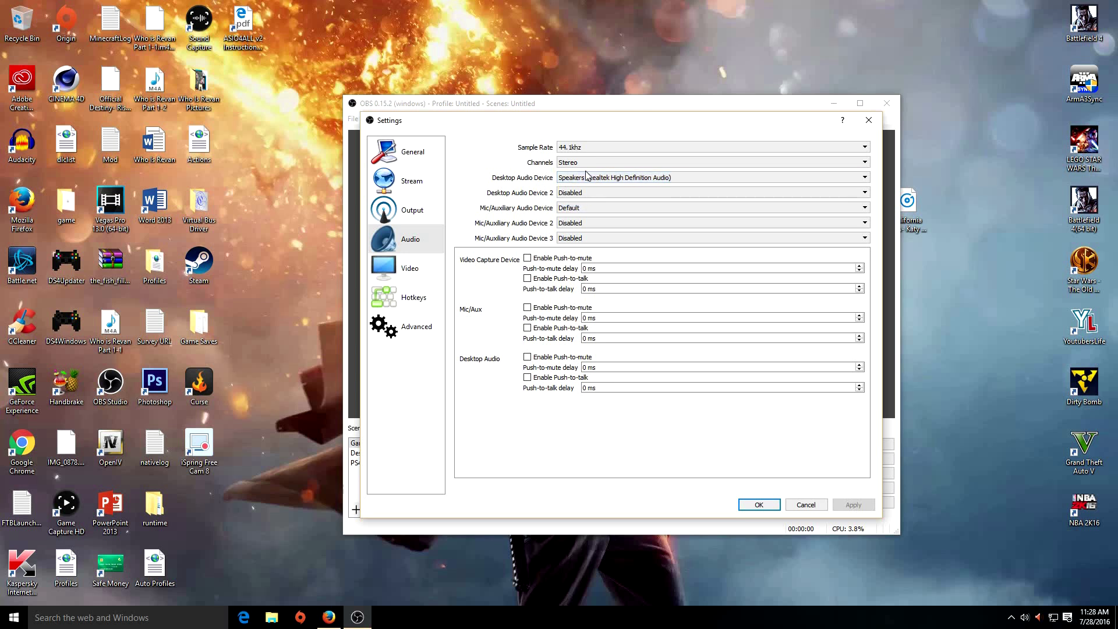
click(584, 212)
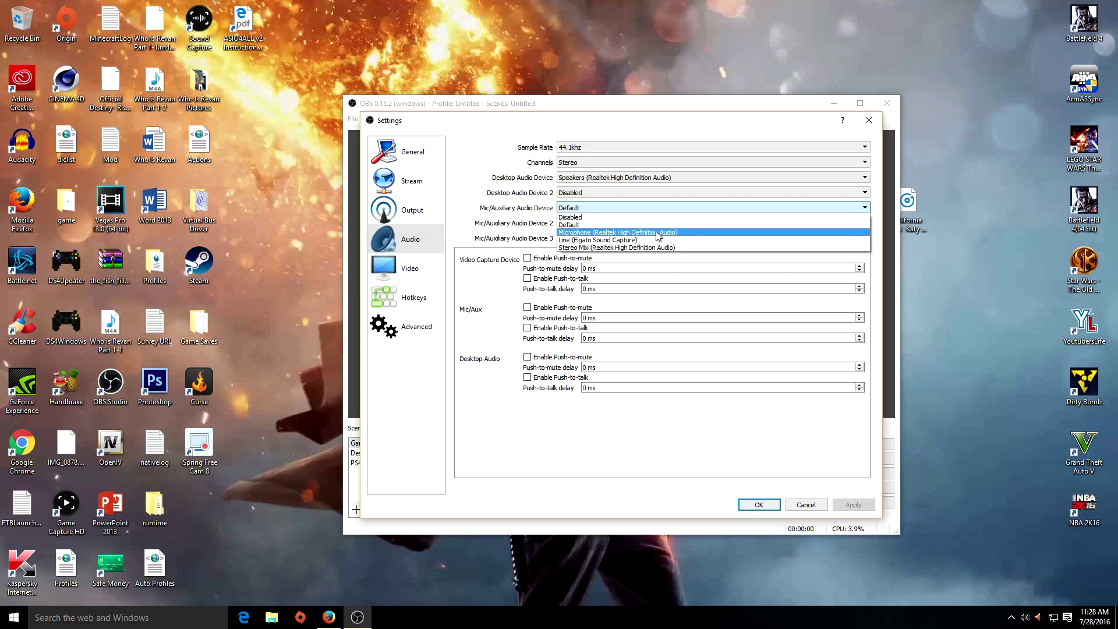
click(620, 226)
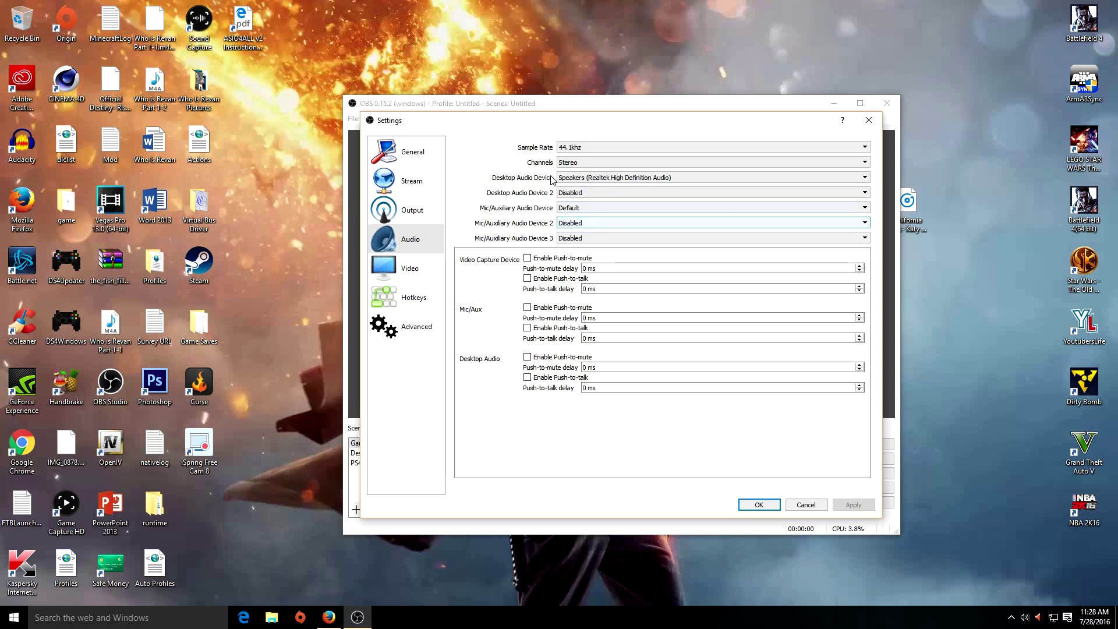
click(577, 209)
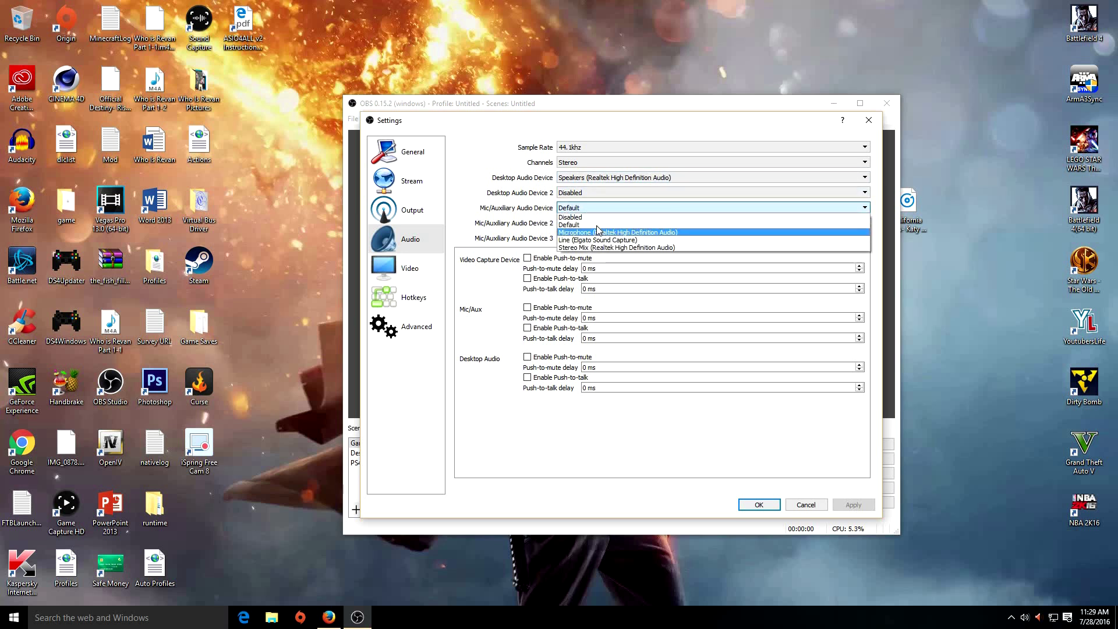
click(595, 226)
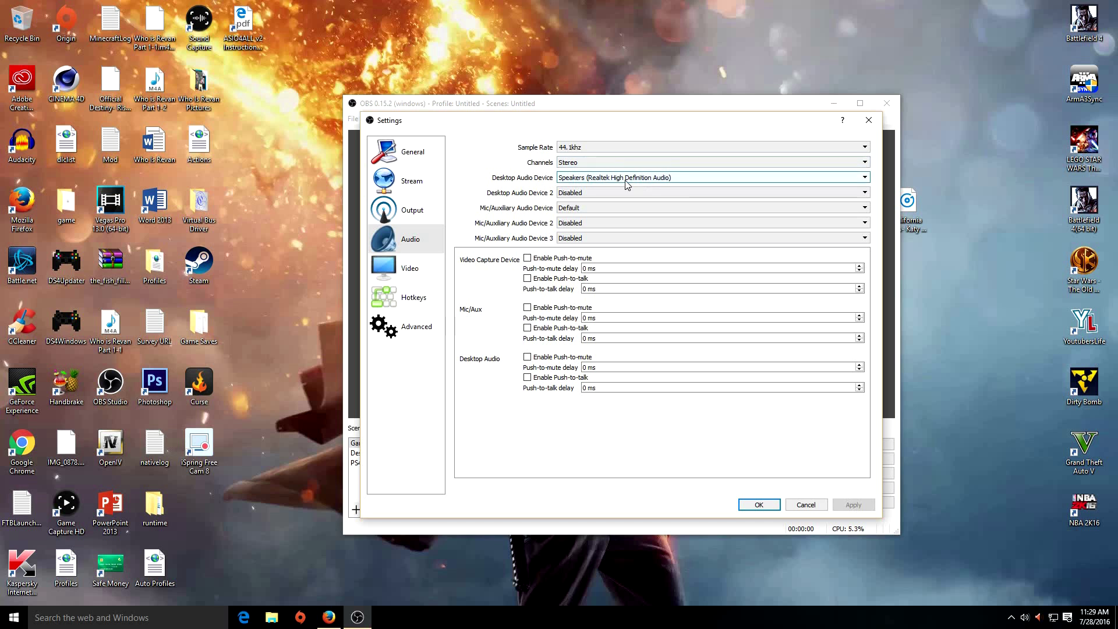
- Set the audio sample rate to 44.1khz and the channels to Stereo
click(585, 151)
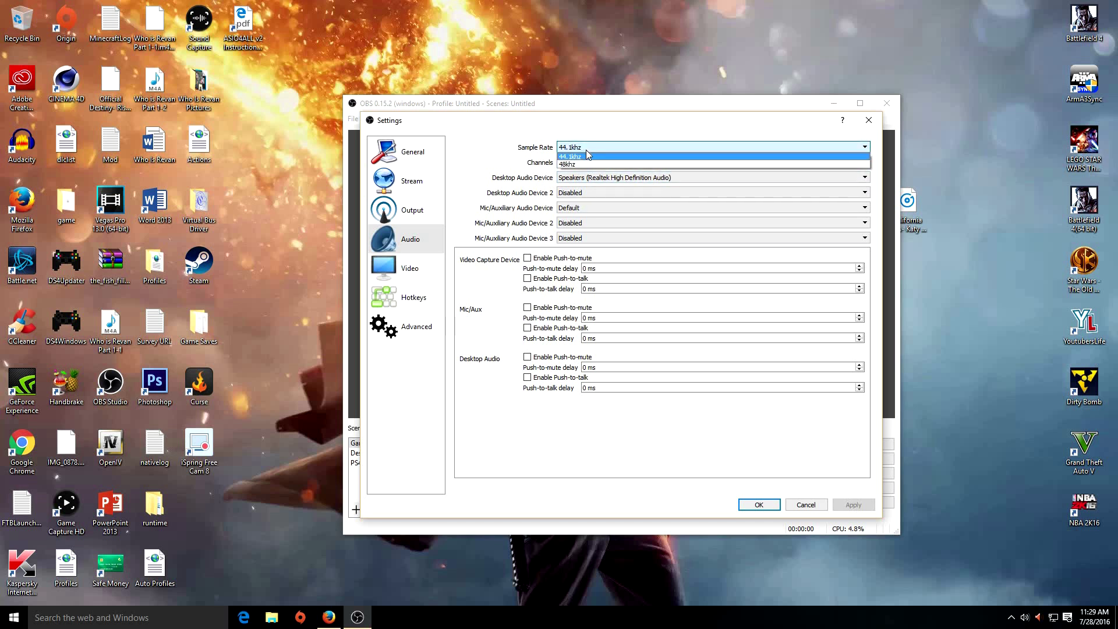
click(593, 146)
click(592, 162)
click(593, 164)
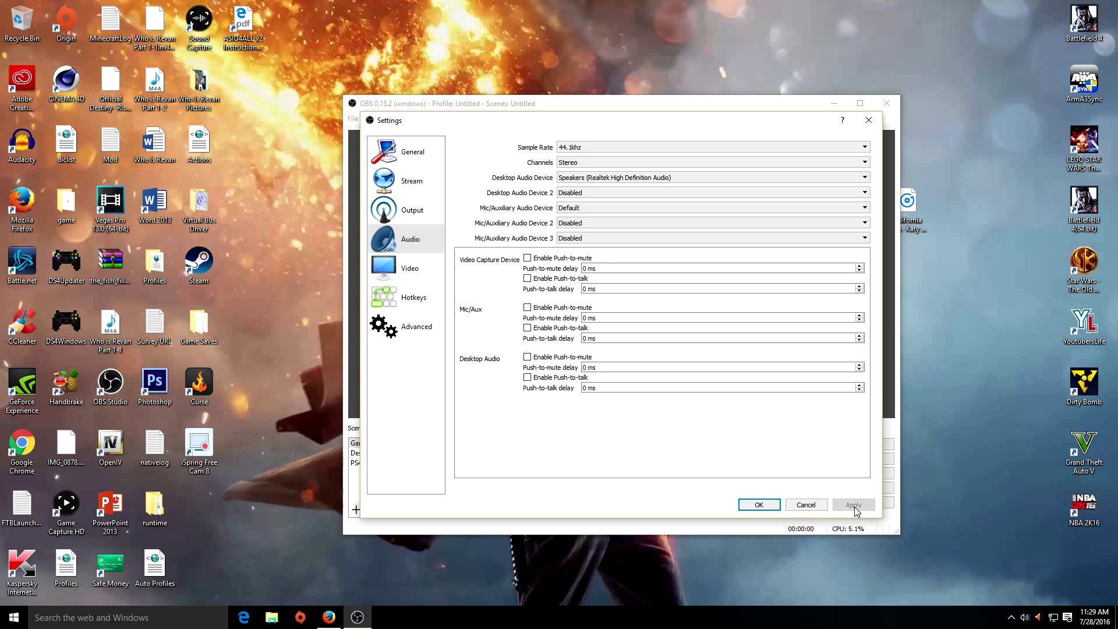
- Set the recording format to mp4 in the output settings for recording
click(417, 218)
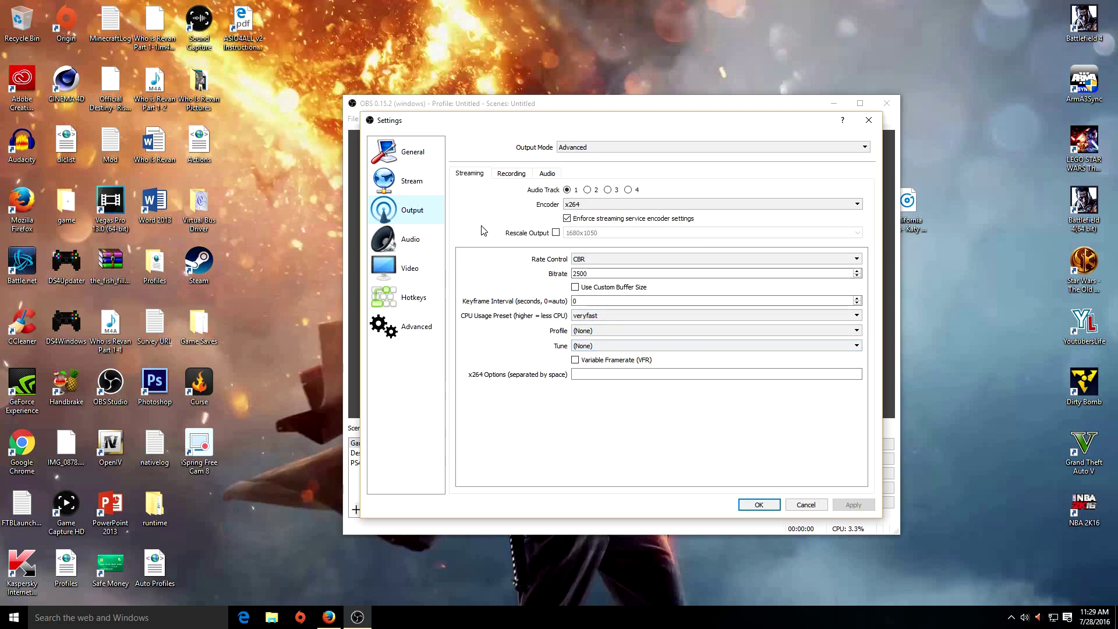
click(512, 174)
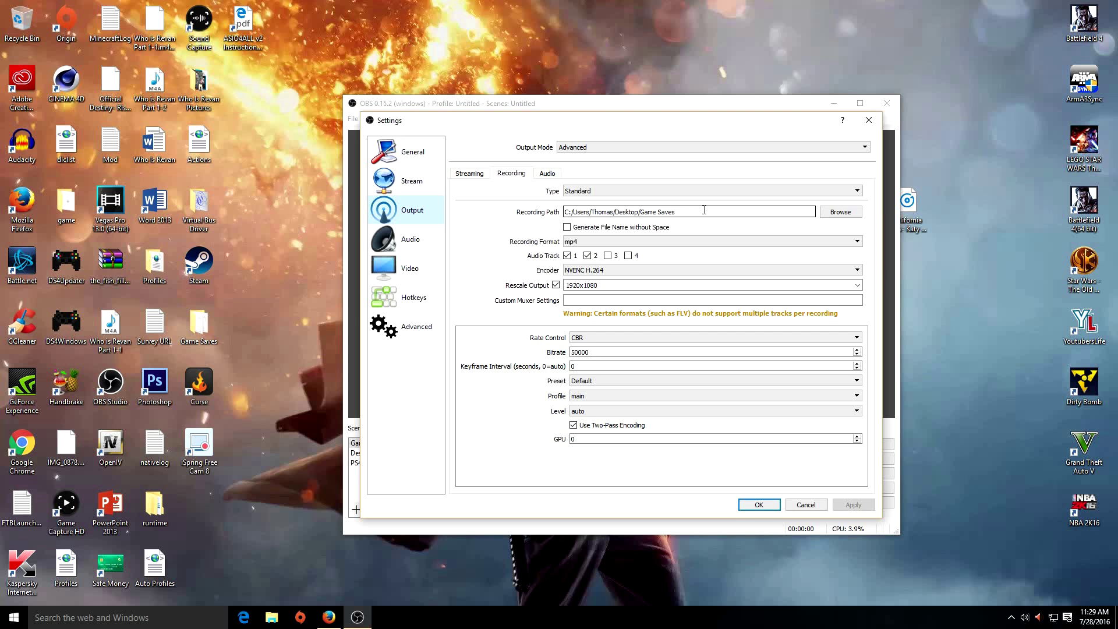
click(624, 243)
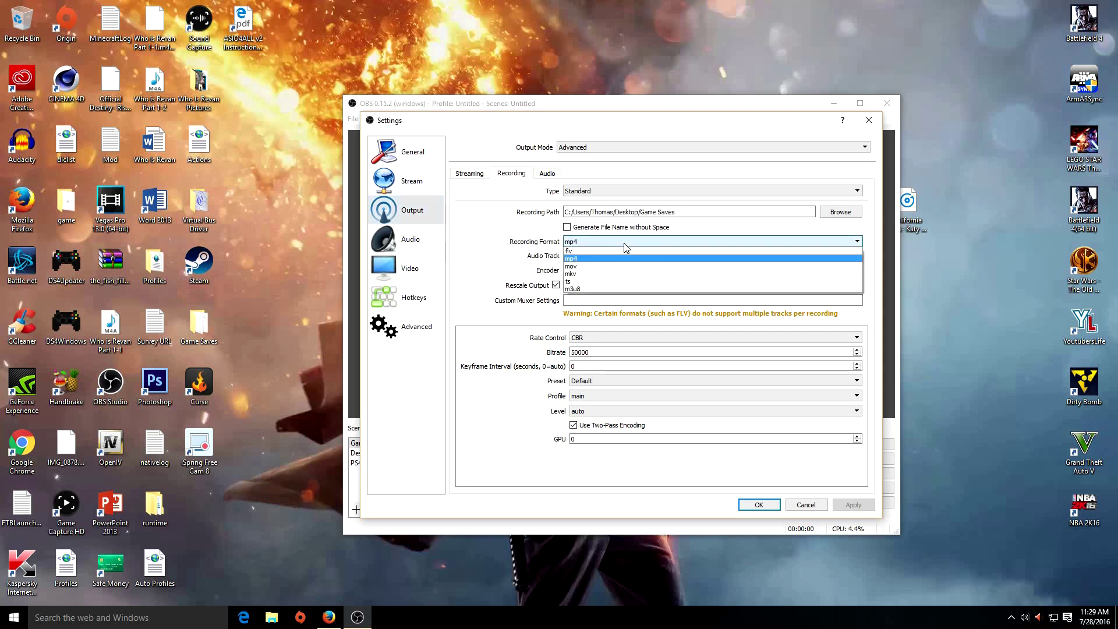
click(584, 261)
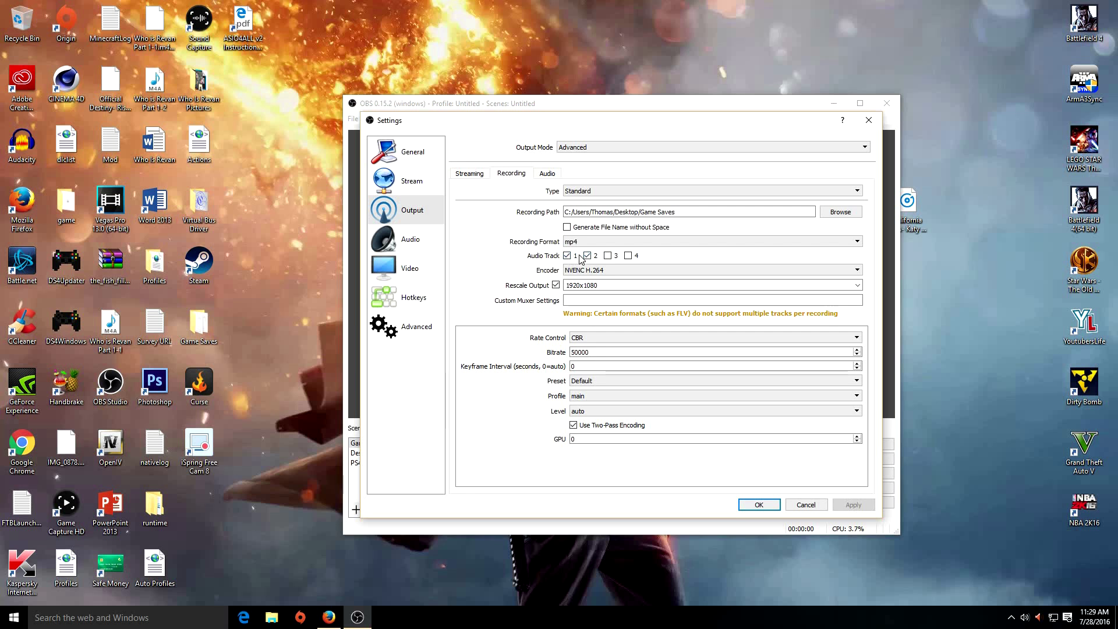
- Choose NVENC H.264 as the recording encoder
click(618, 272)
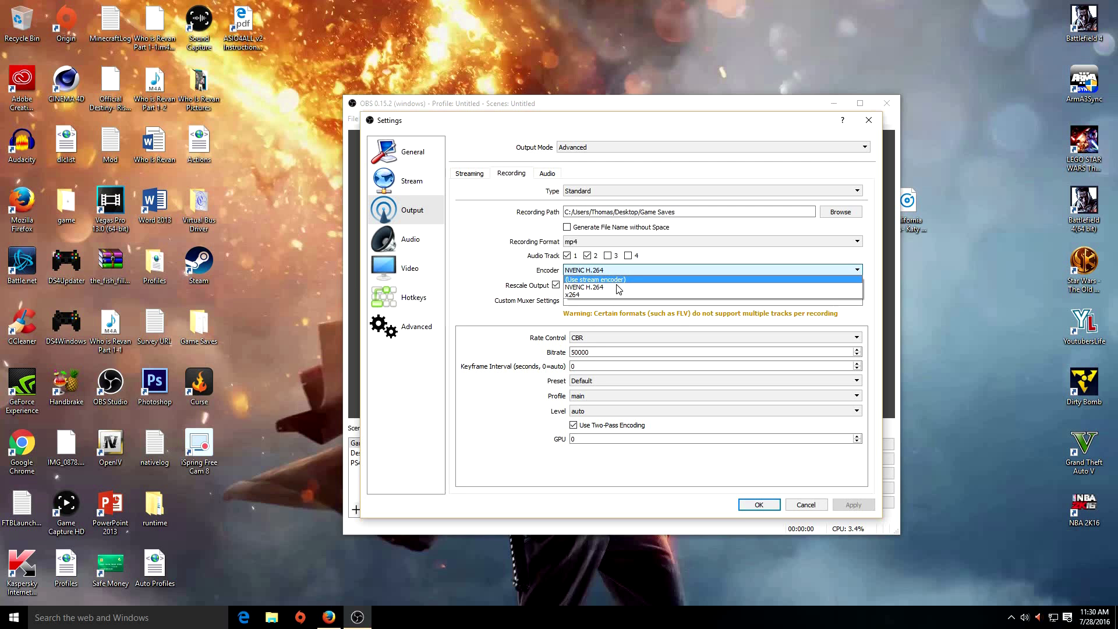
click(619, 288)
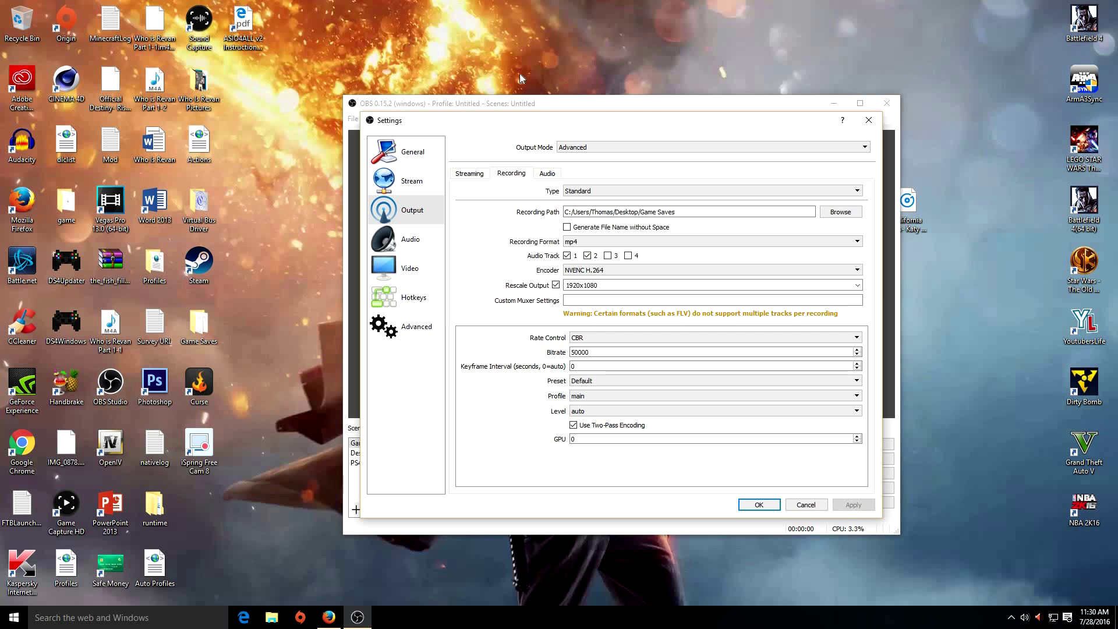
click(589, 271)
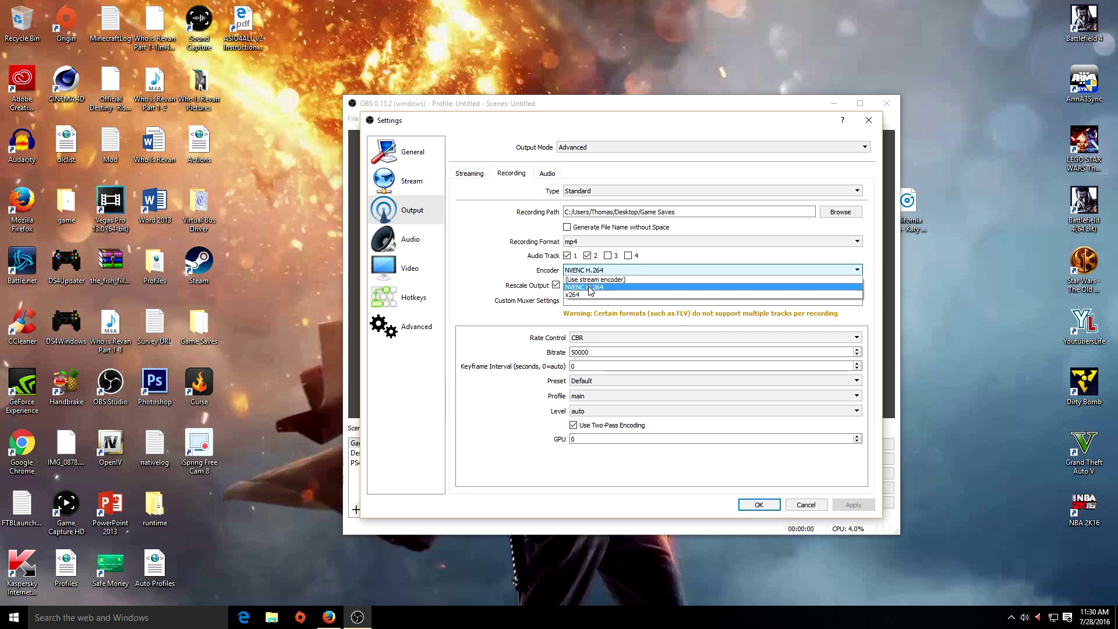
click(591, 290)
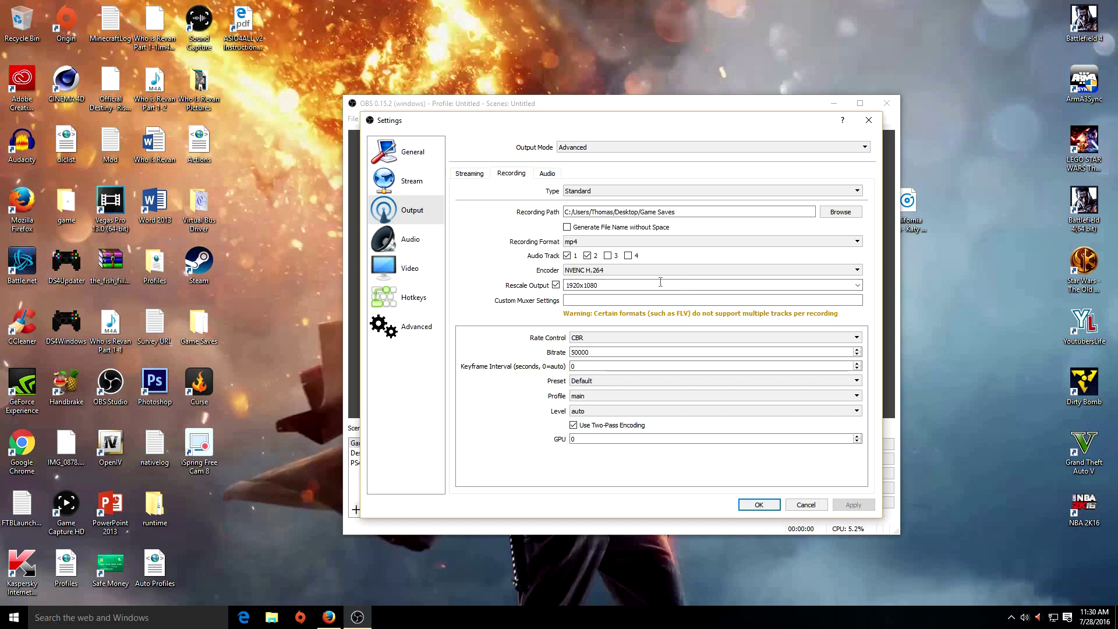
- Try the stream encoder option and x264 as the recording encoder
click(599, 272)
click(599, 277)
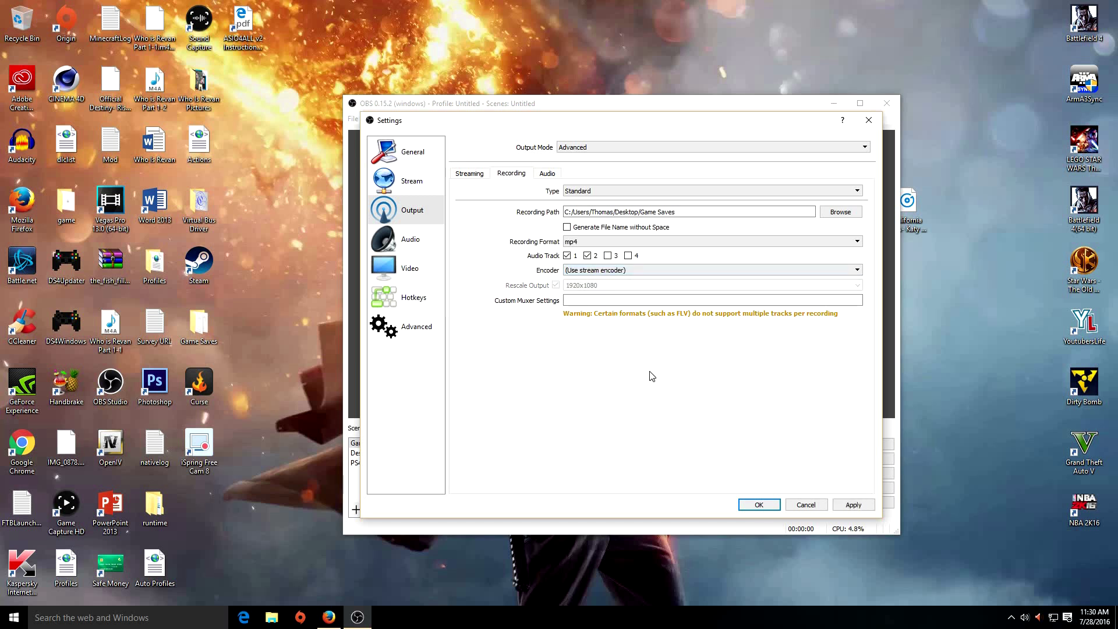
click(615, 271)
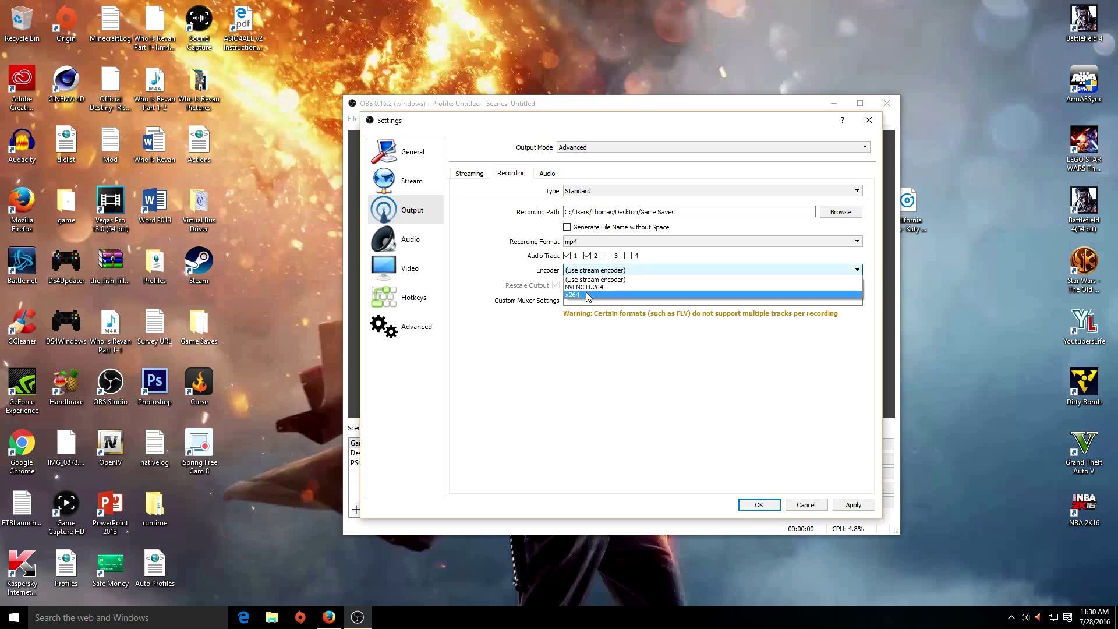
click(617, 291)
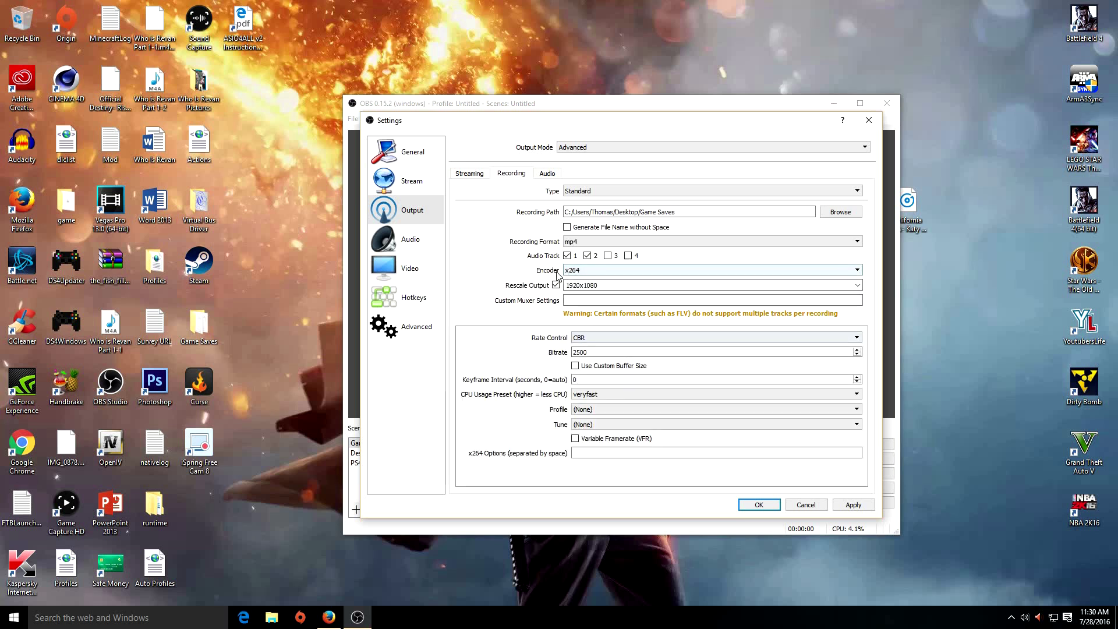
- Set the recording encoder to NVENC H.264 and its rate control to CBR
click(584, 272)
click(589, 294)
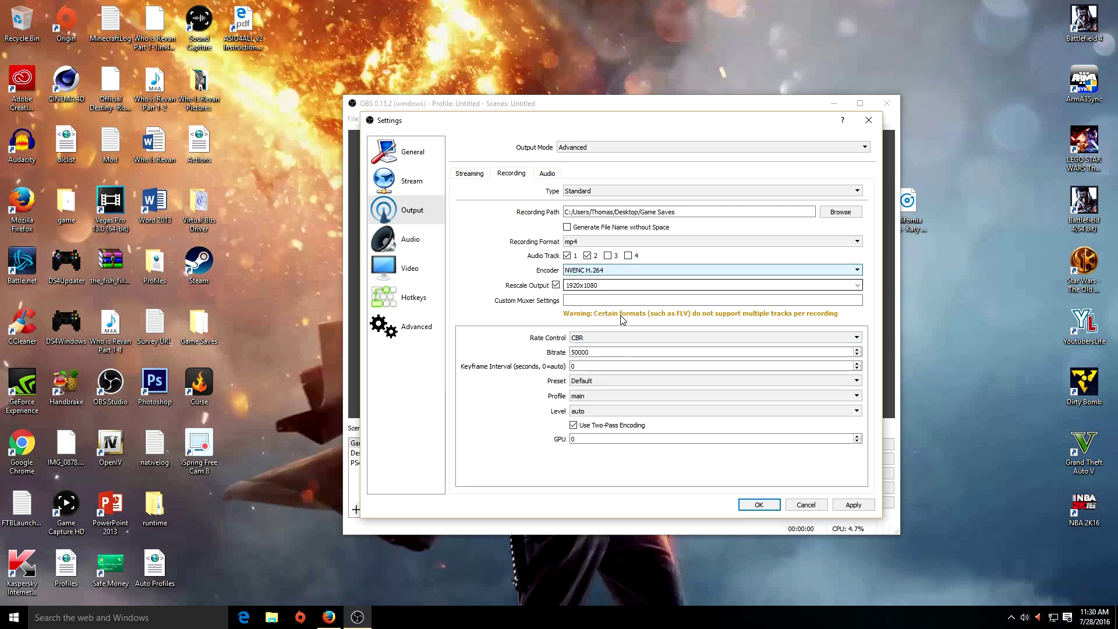
click(857, 339)
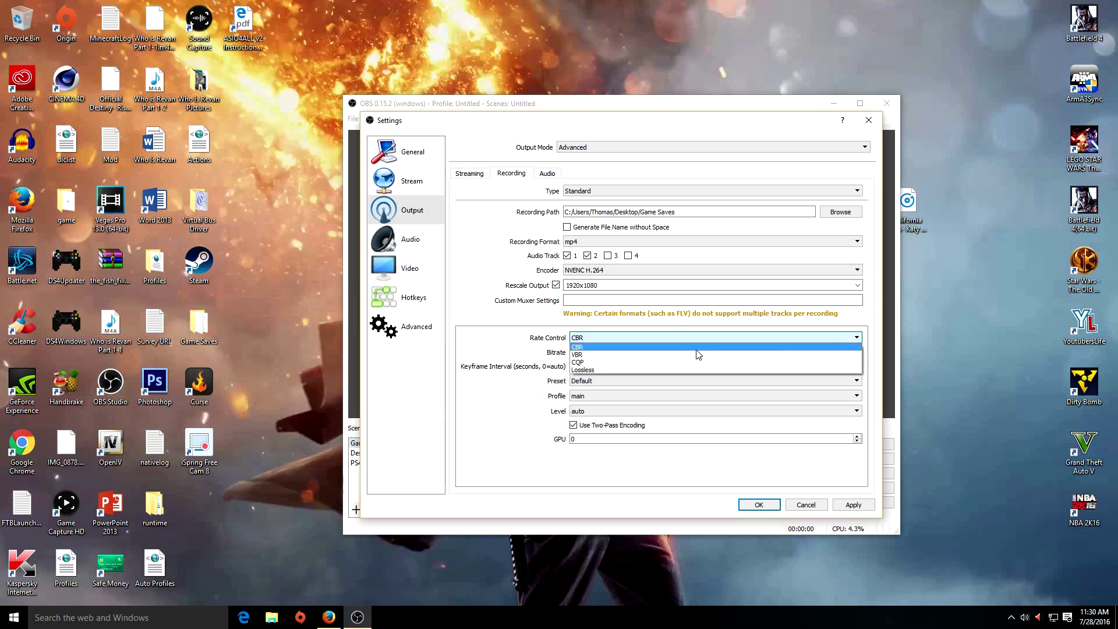
click(580, 348)
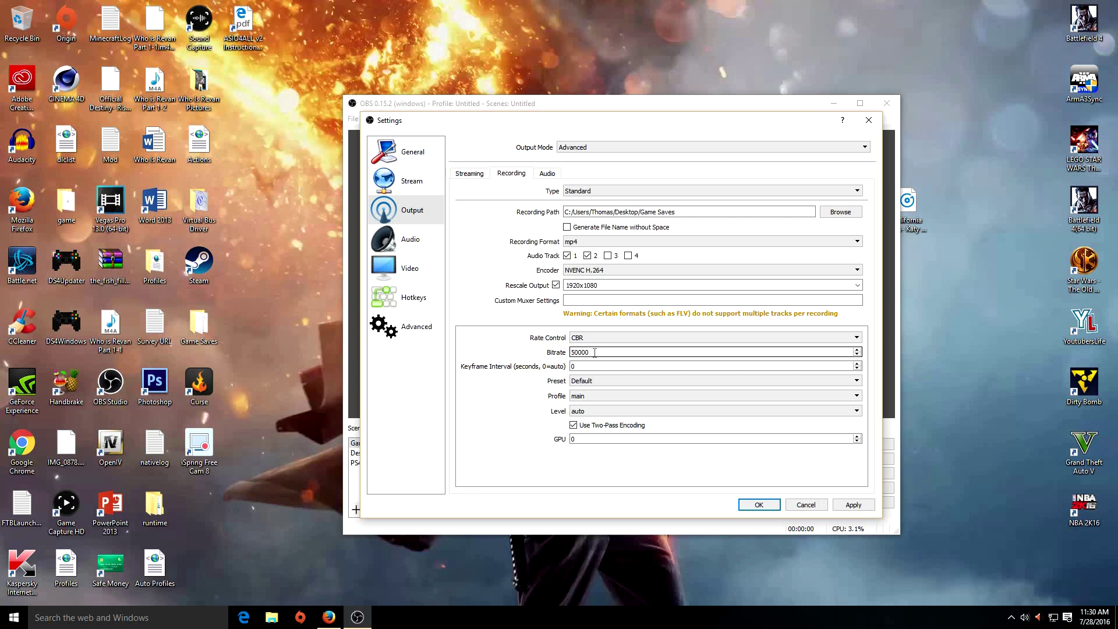
- Apply the recording output settings with the encoder preset on Default
click(646, 380)
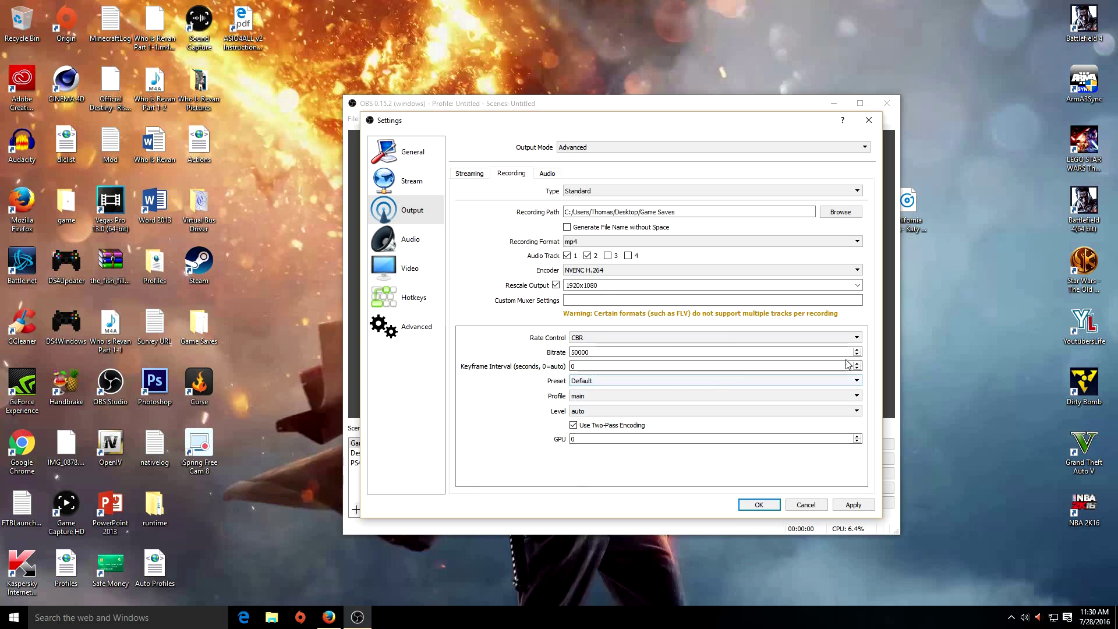
click(849, 507)
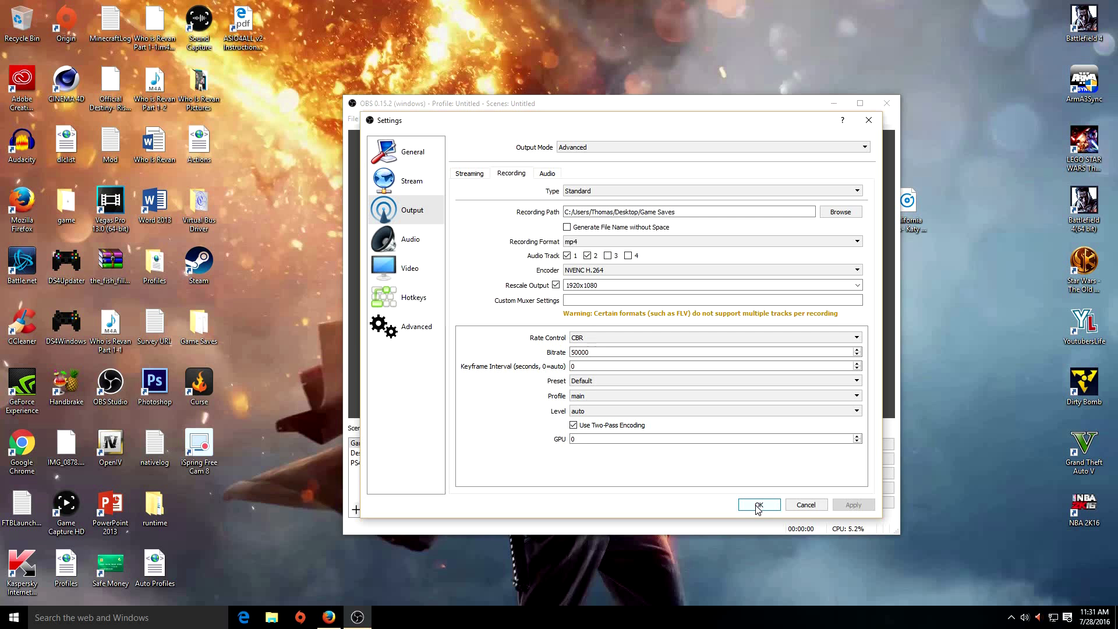
- View the Start Recording and Stop Recording hotkey settings and close the settings
click(414, 298)
click(560, 187)
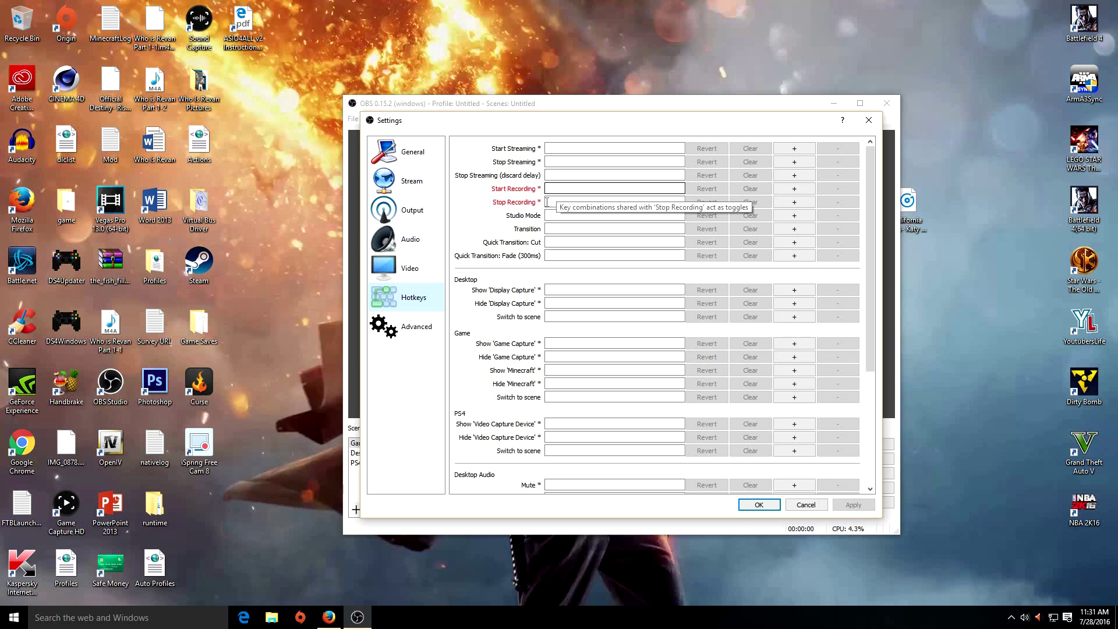
click(760, 512)
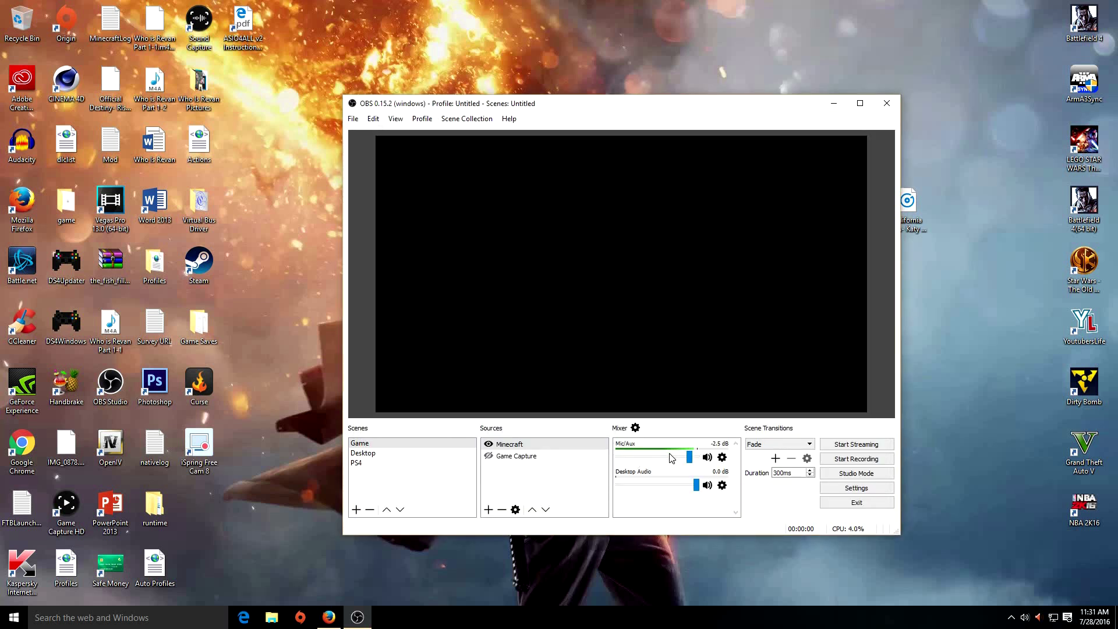
- Open the advanced audio properties and try enabling additional tracks for Mic/Aux and Desktop Audio
click(635, 428)
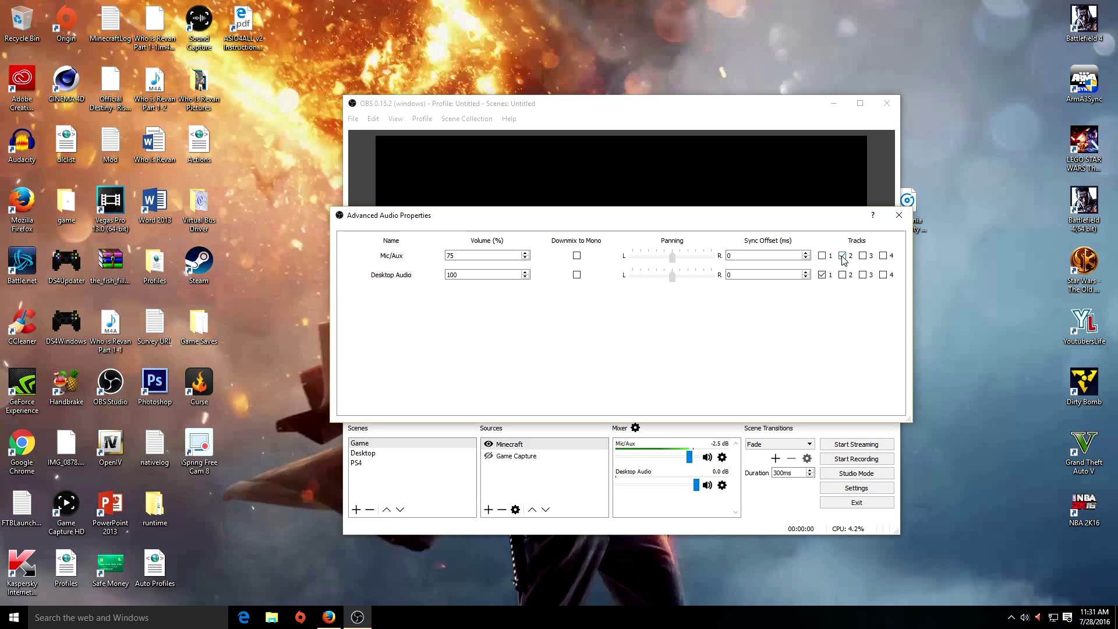
click(822, 255)
click(863, 255)
click(882, 255)
click(863, 274)
click(842, 275)
- Disable the extra tracks, leaving Mic/Aux only on track 2 and Desktop Audio only on track 1
click(822, 257)
click(863, 255)
click(883, 255)
click(884, 275)
click(863, 275)
click(843, 275)
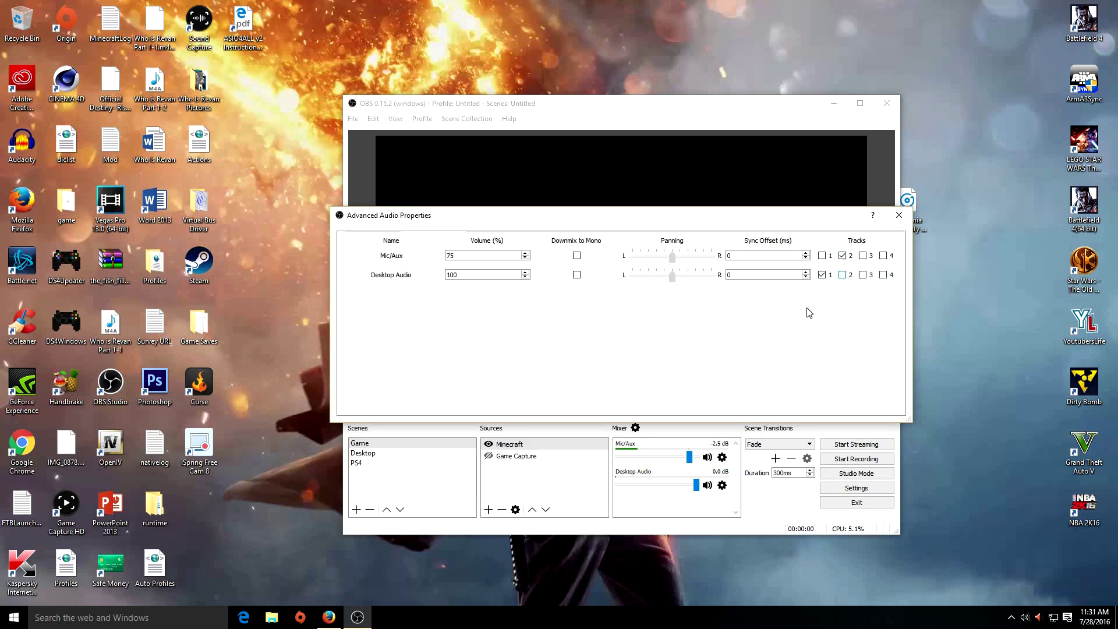
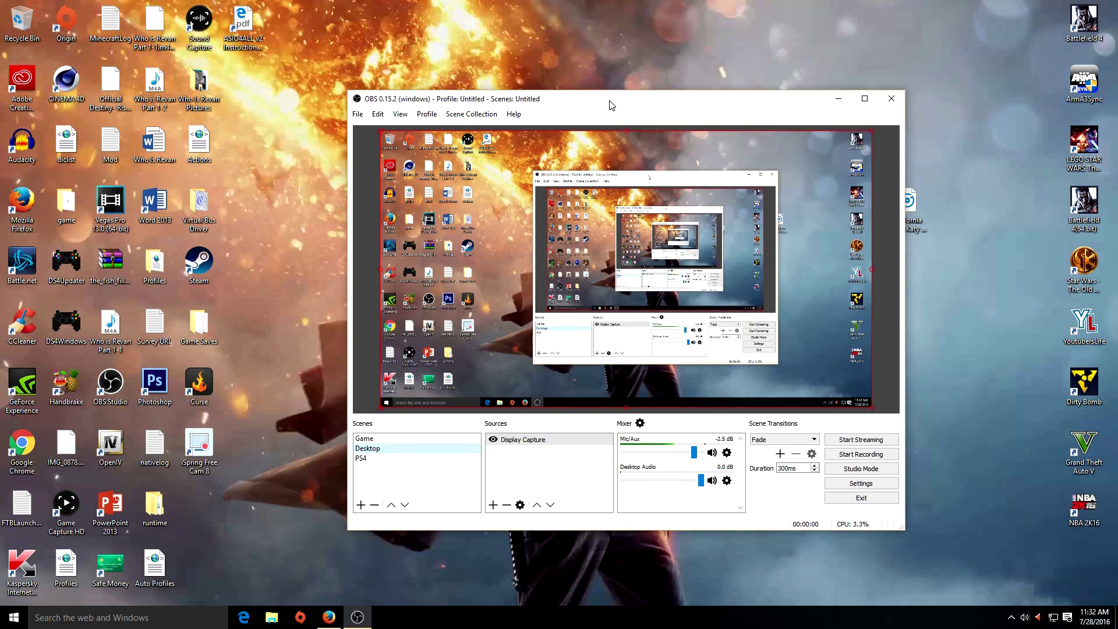
- Look at the PS4 scene, return to the Game scene and inspect its Game Capture source
click(424, 458)
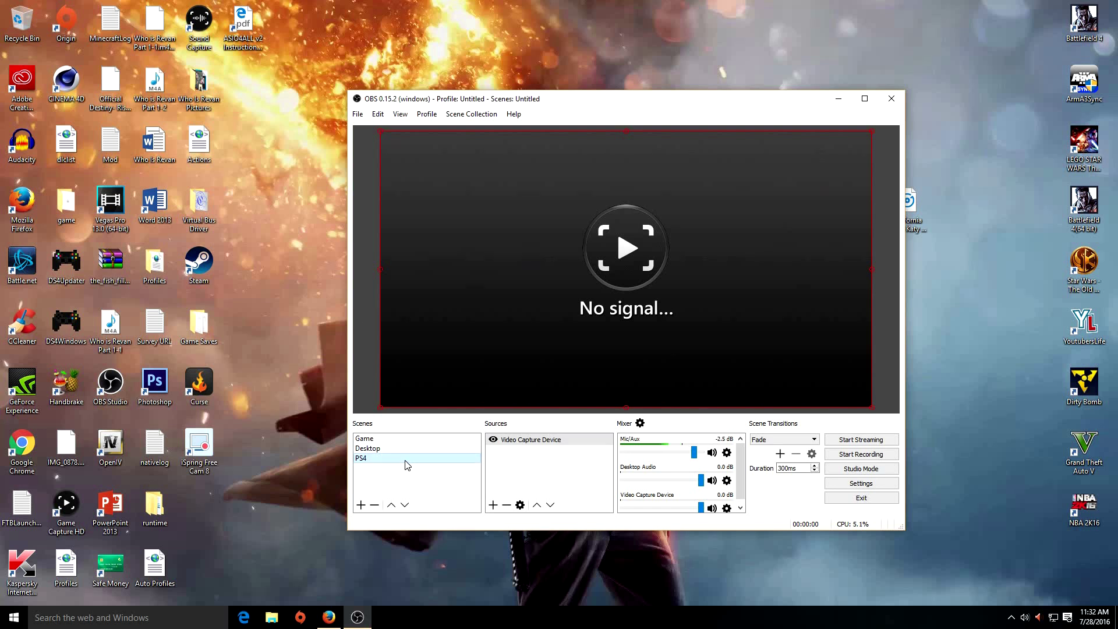
click(377, 440)
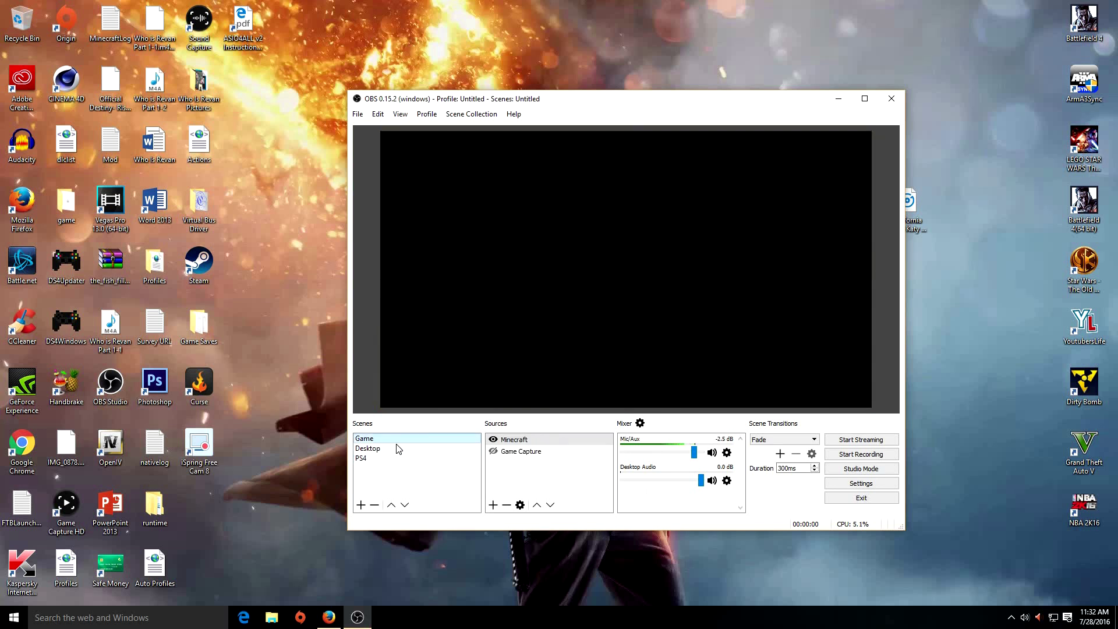
click(522, 453)
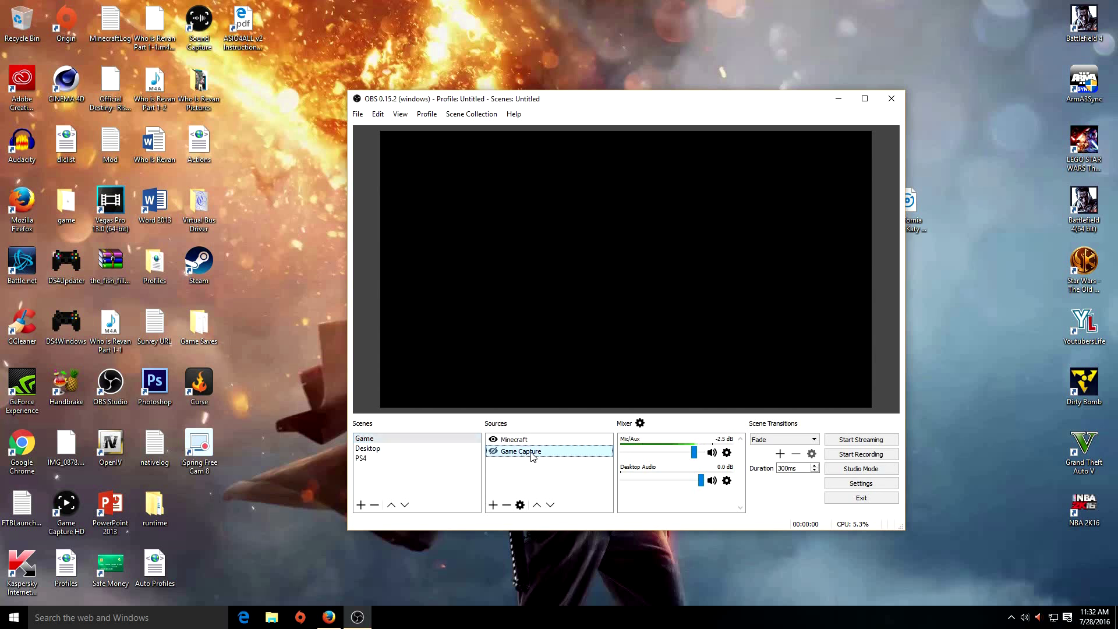
right_click(533, 474)
click(452, 485)
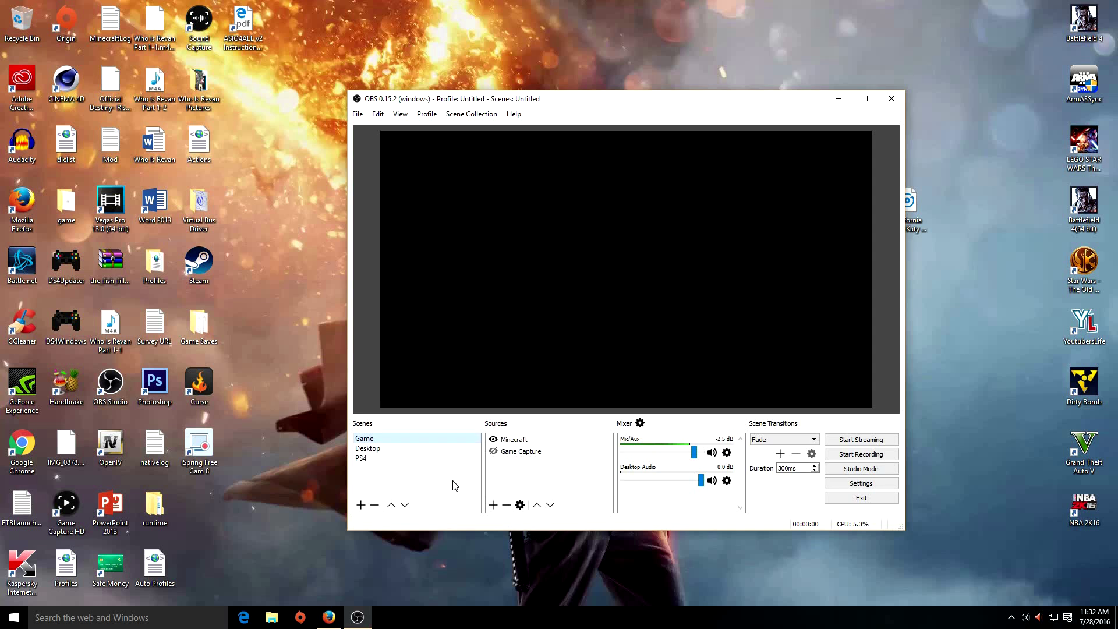
- Add a new scene named Game1
right_click(452, 483)
click(477, 489)
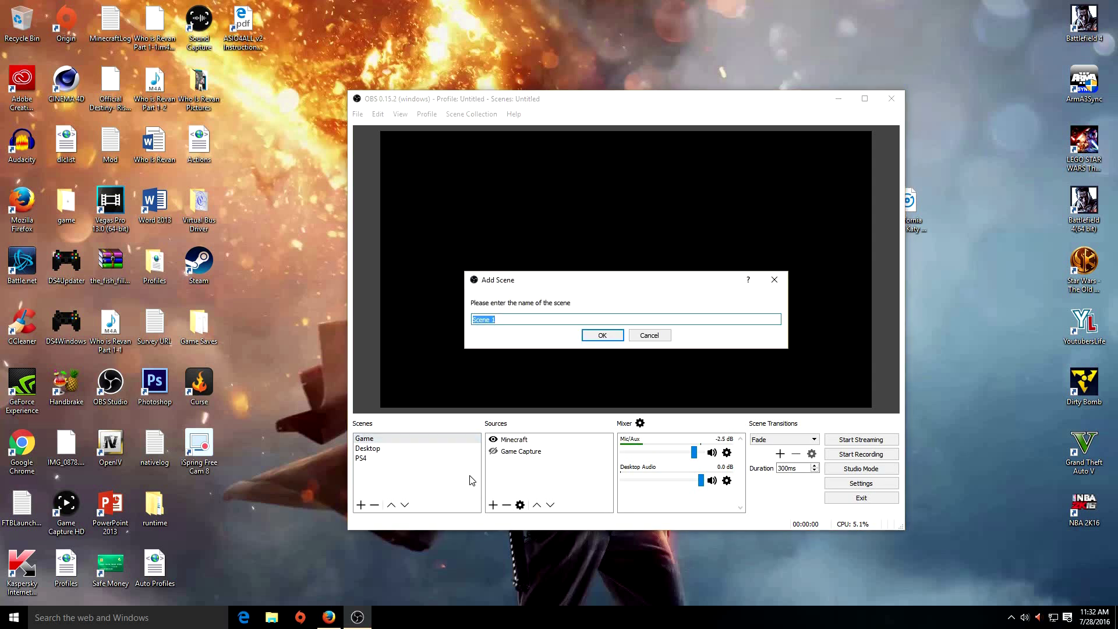
text(Game1)
key(Return)
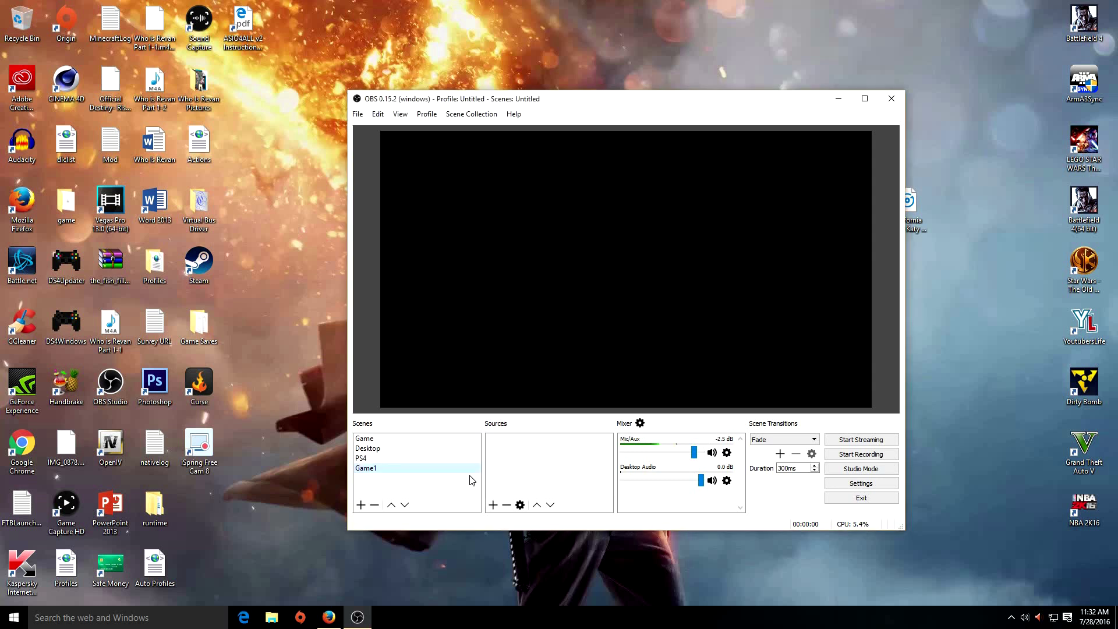
- Add a new Game Capture source with the default name to Game1, capturing any fullscreen application
right_click(538, 453)
mouse_move(582, 458)
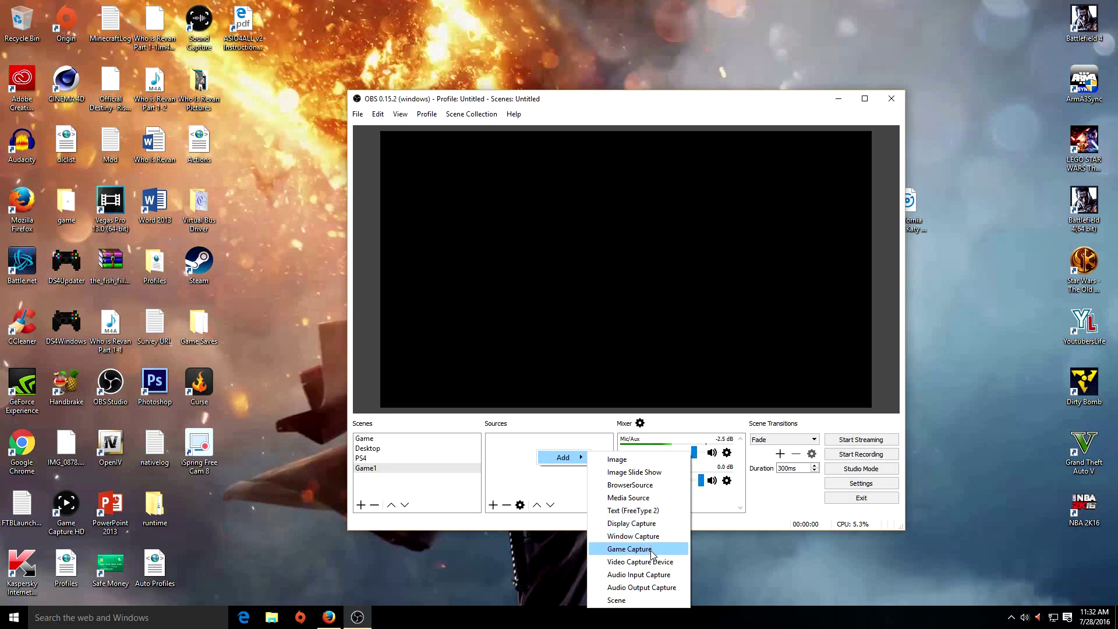
click(628, 549)
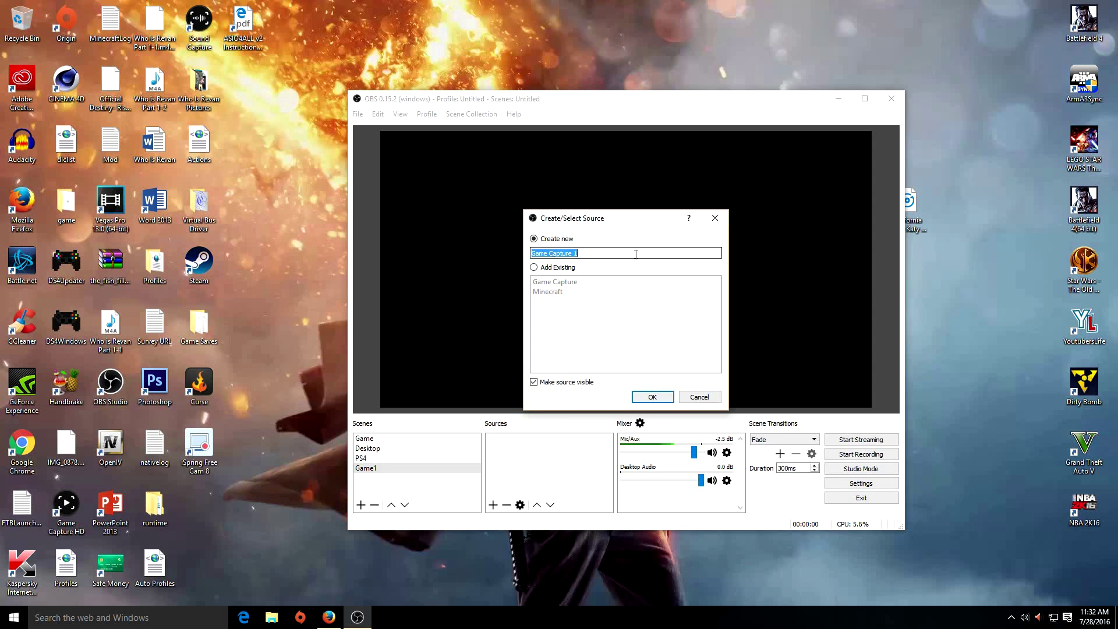
click(649, 401)
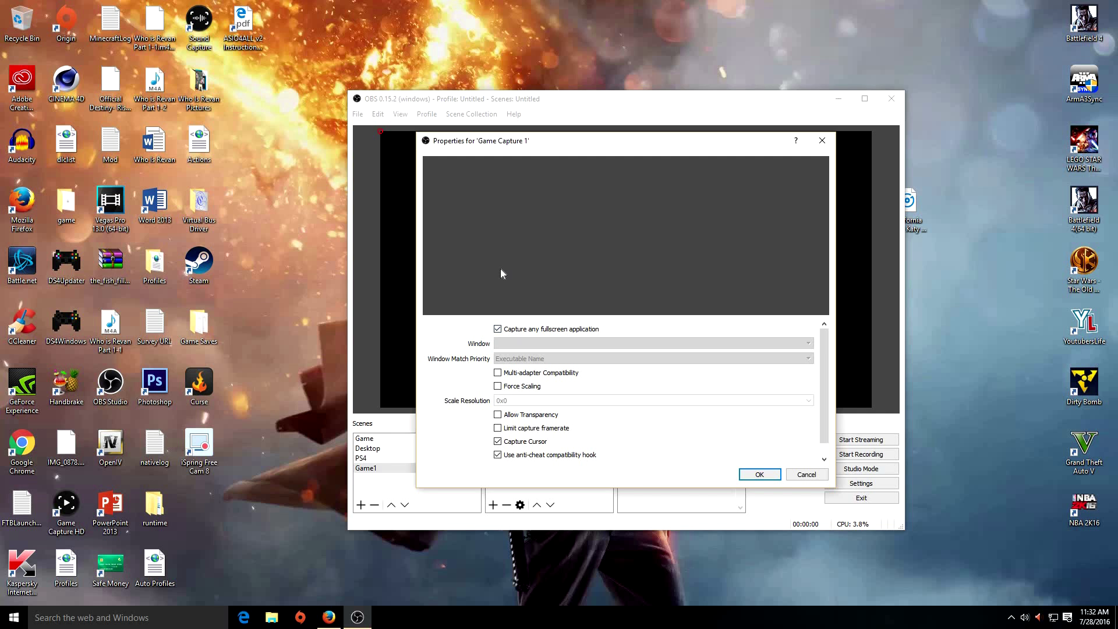
click(757, 474)
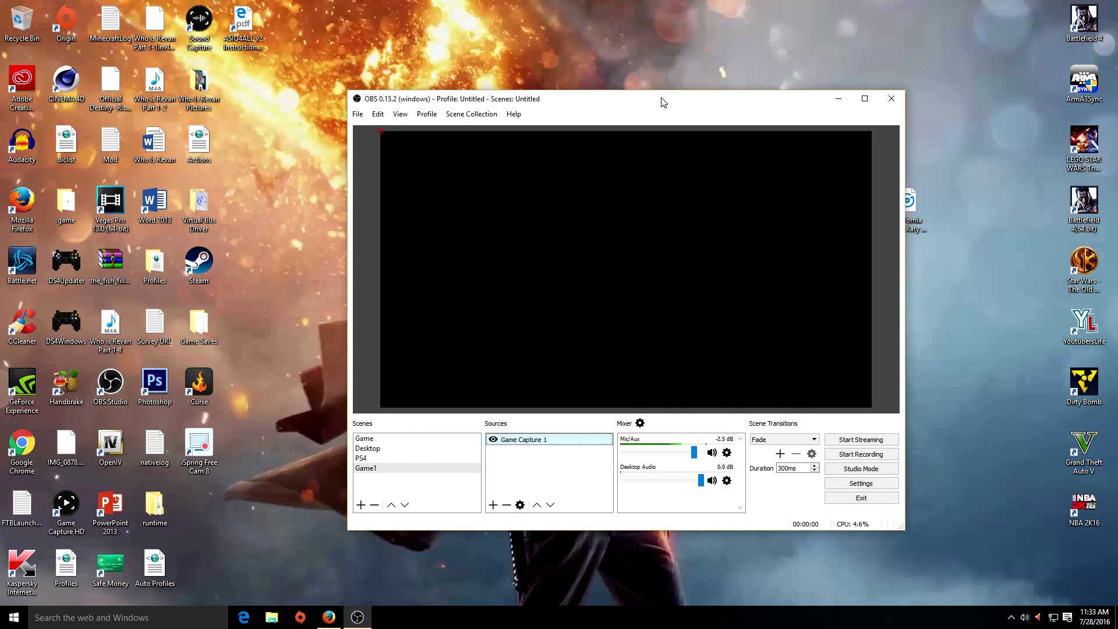
- Compare the Game and Game1 scenes and remove Game1
click(403, 439)
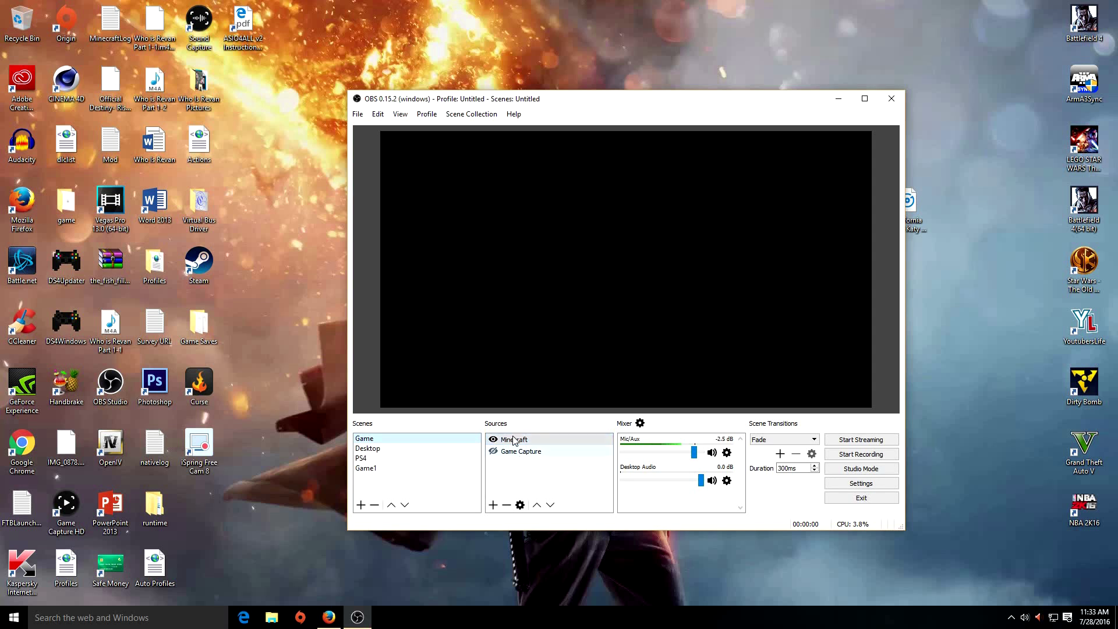
click(453, 472)
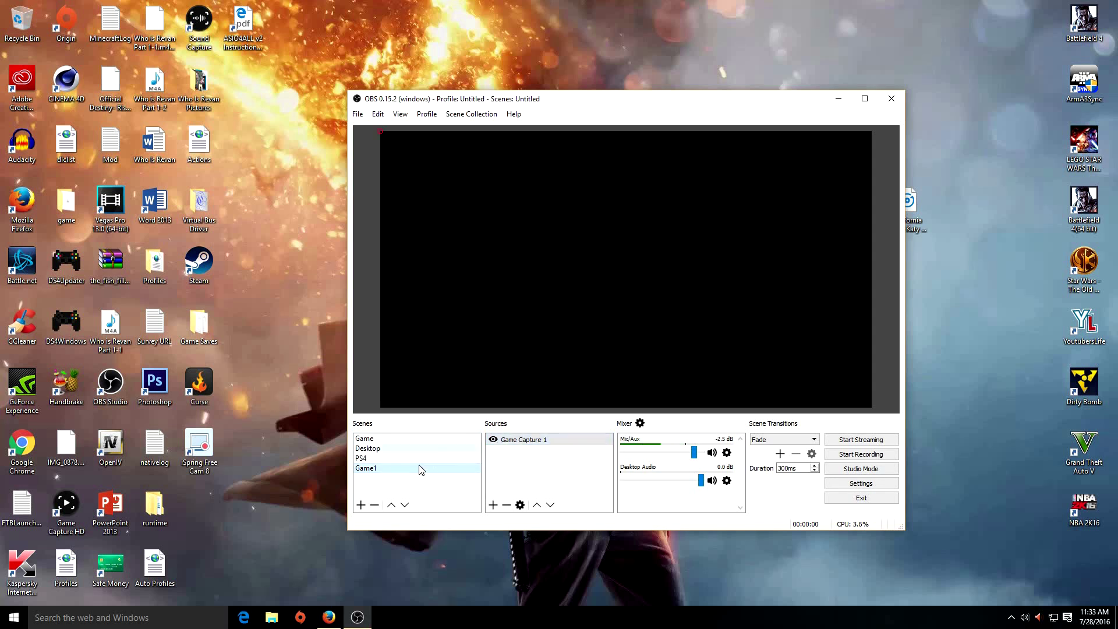
right_click(382, 468)
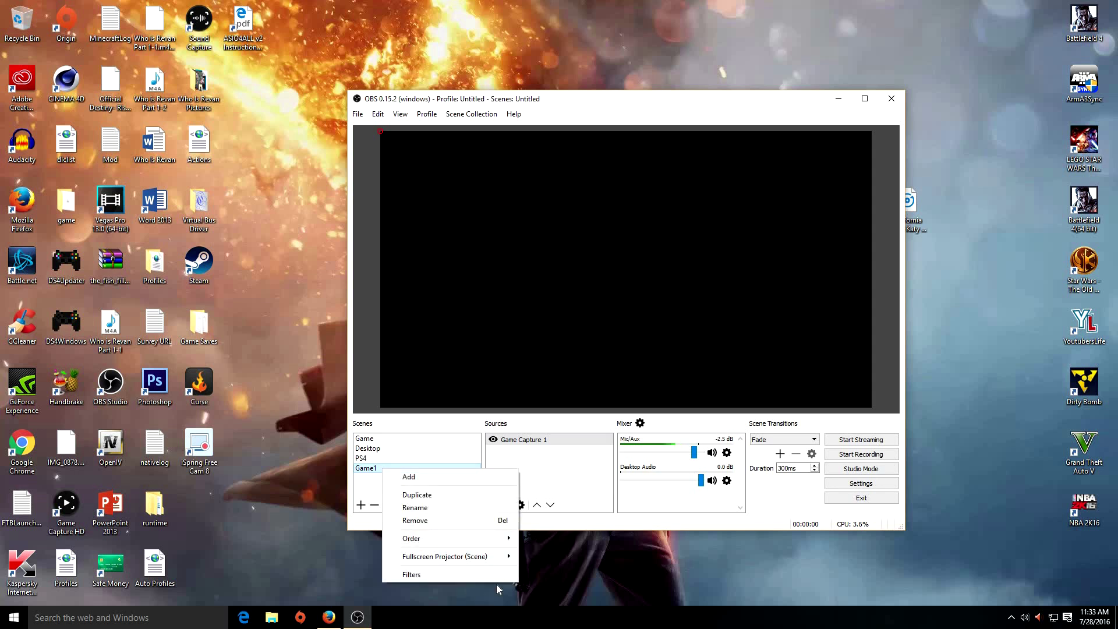
click(441, 519)
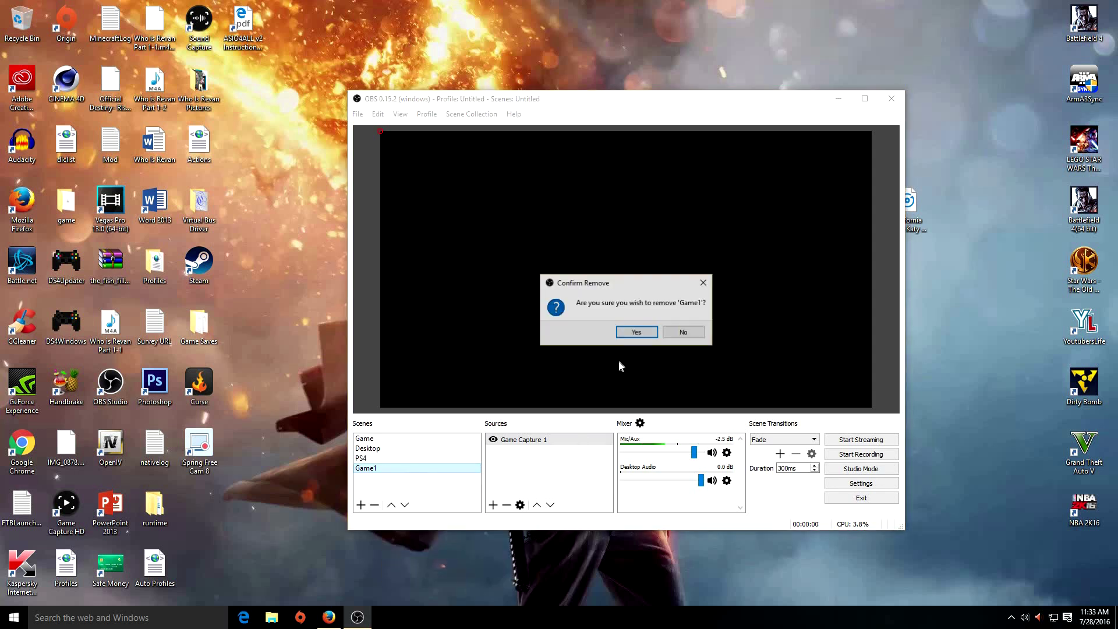
click(636, 332)
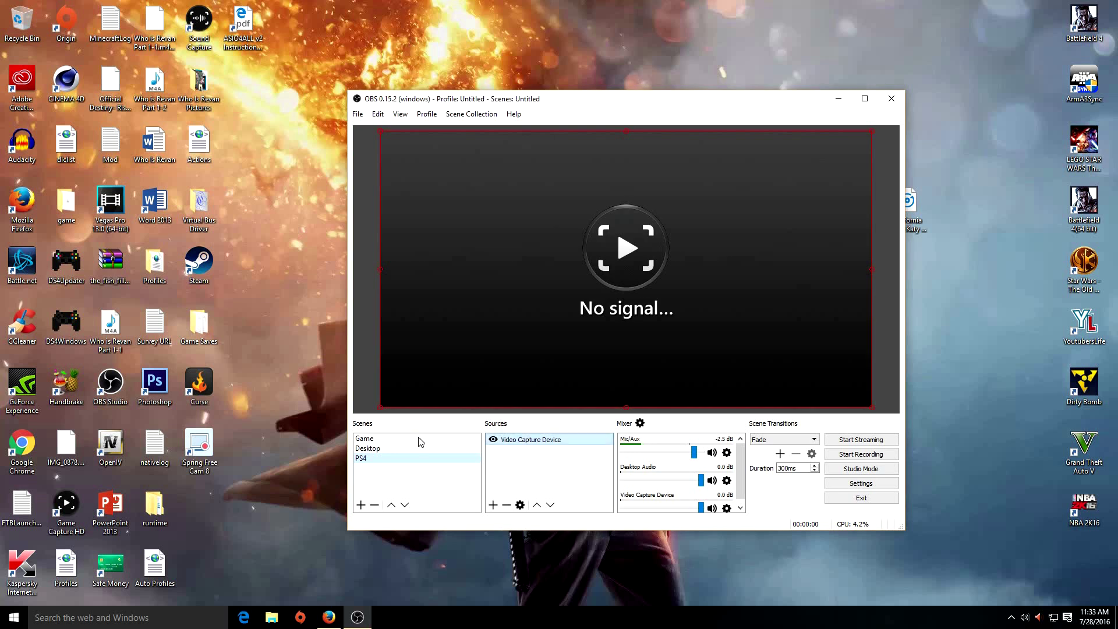
- Switch to the Game scene and hide its Minecraft source
click(417, 441)
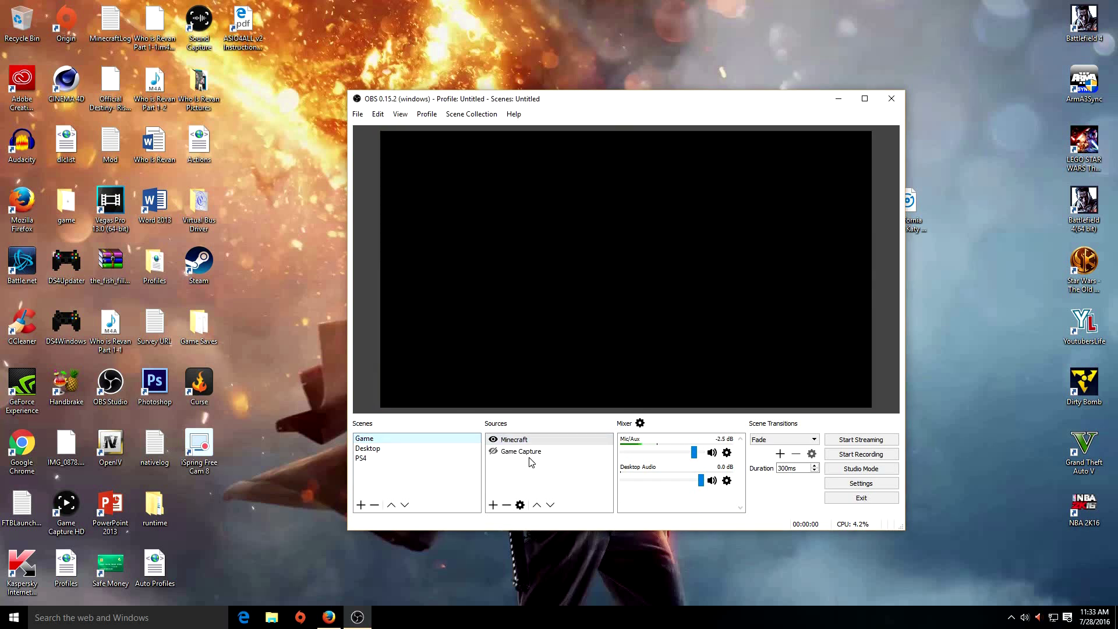
click(493, 439)
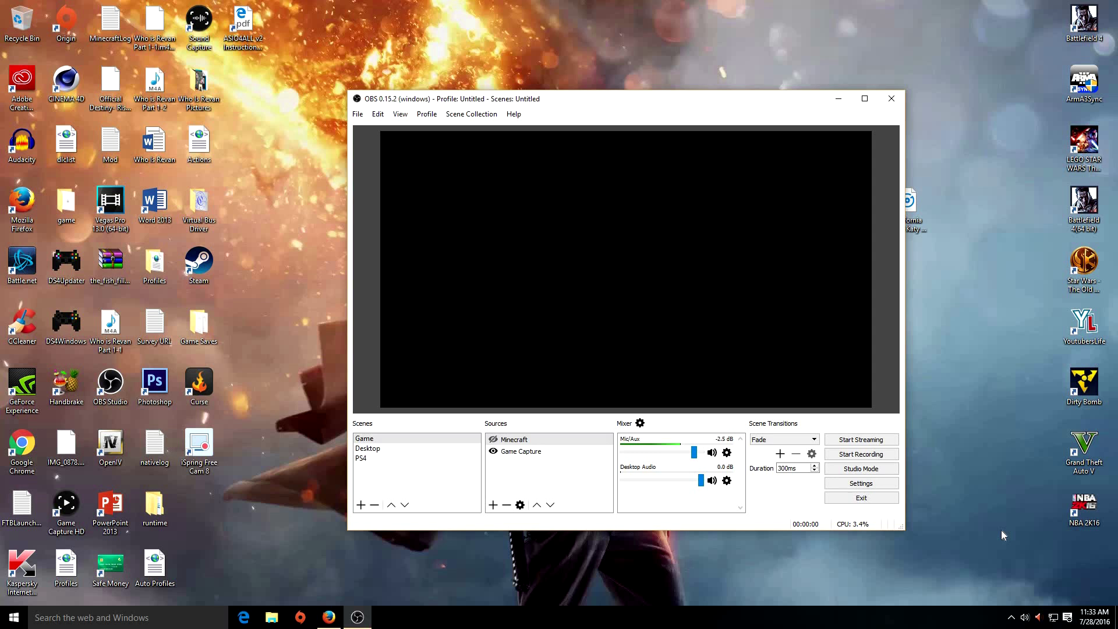
- Launch NBA 2K16 and add a new Game Capture source named NBA to the Game scene
double_click(1085, 507)
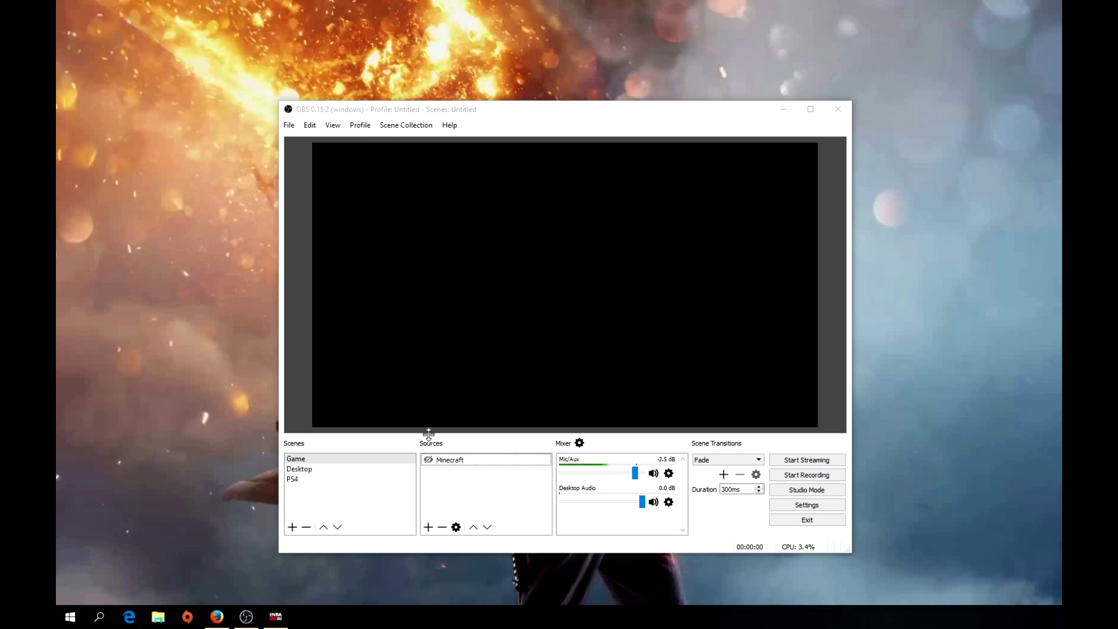
right_click(446, 484)
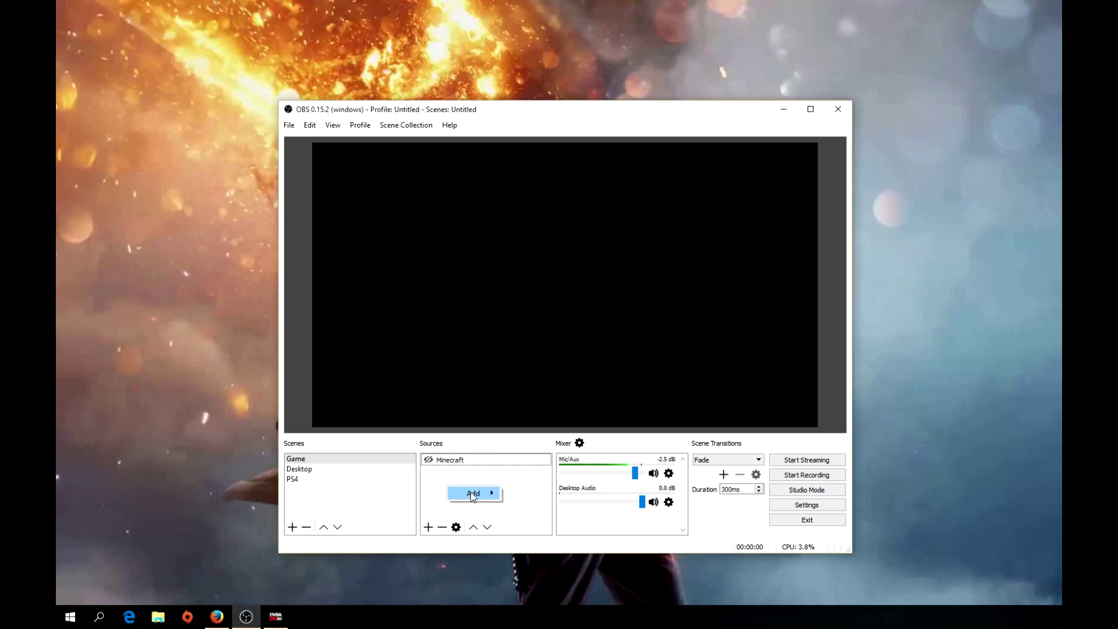
mouse_move(484, 497)
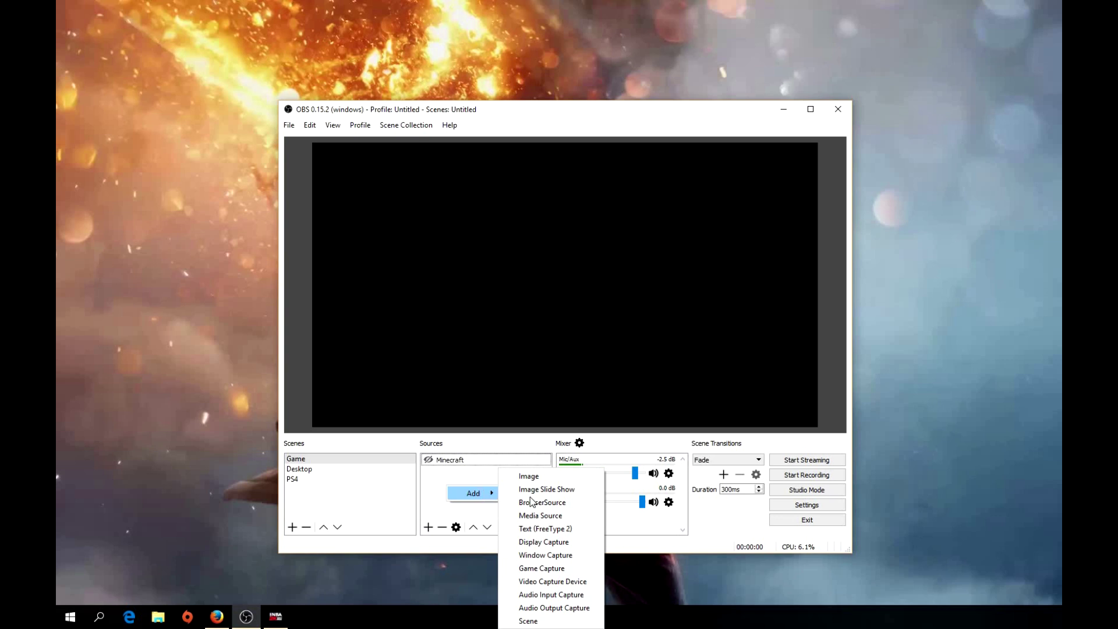
click(551, 569)
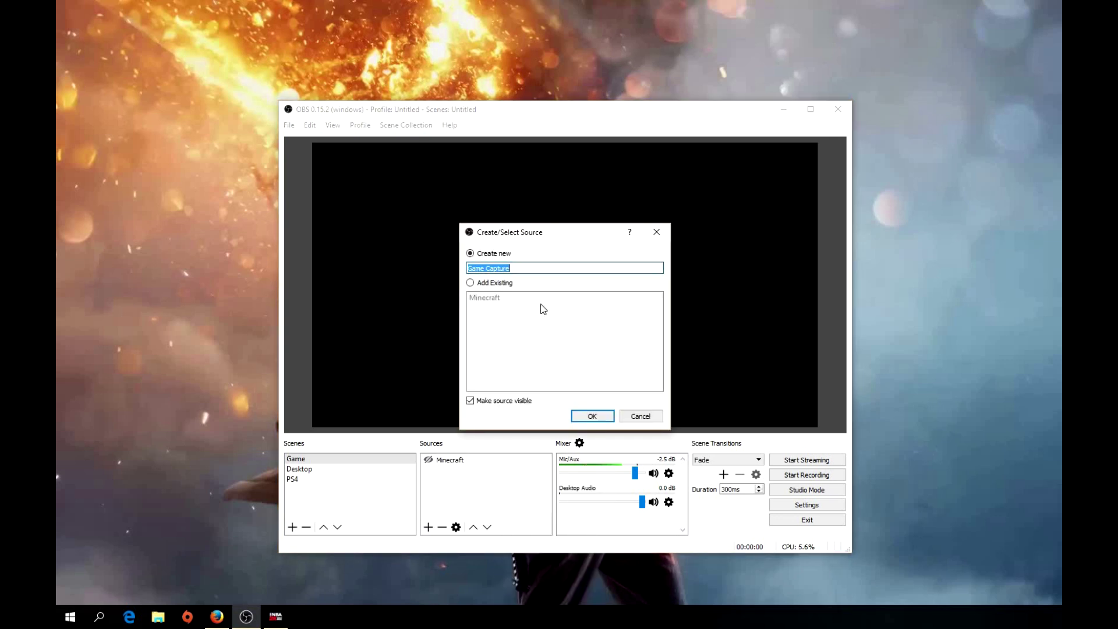
text(NBA)
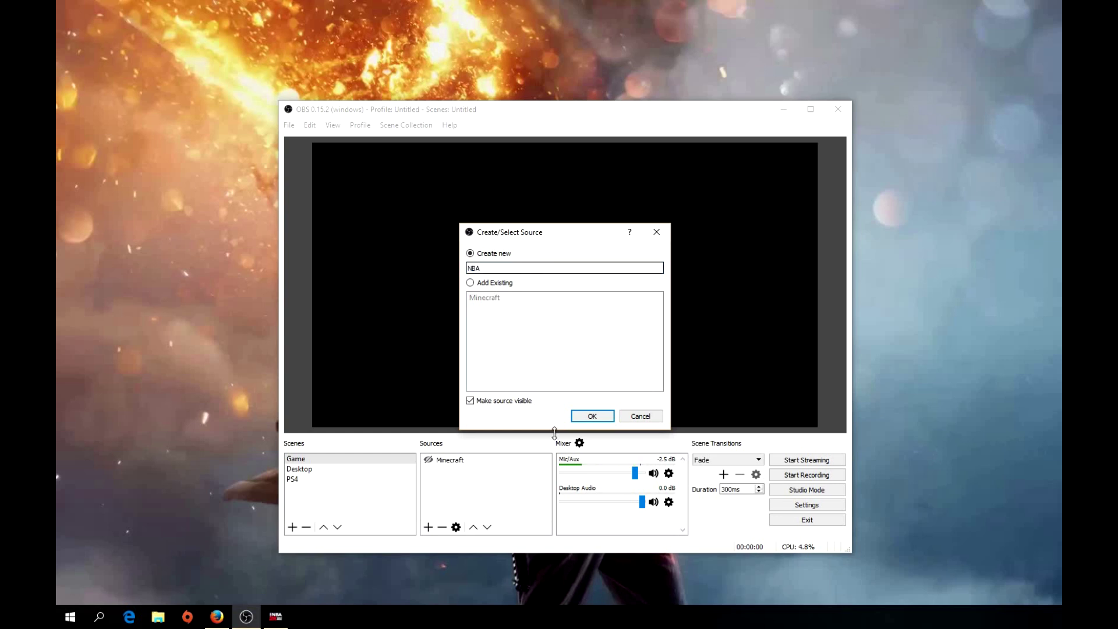
click(592, 417)
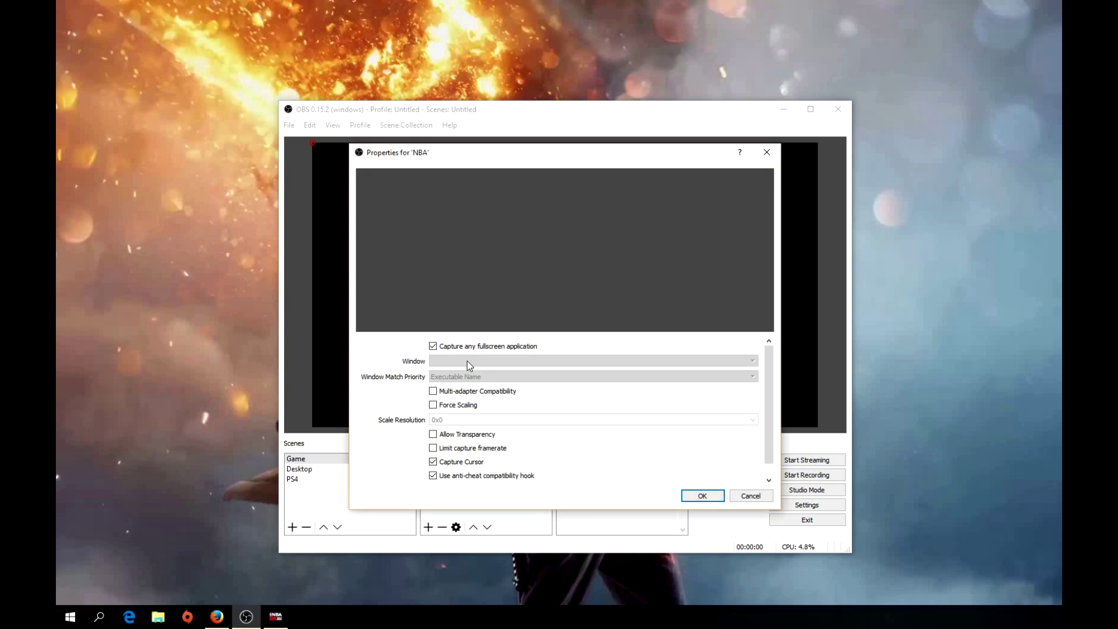
- Set the NBA source to capture the [NBA2K16.exe]: NBA 2K16 window instead of any fullscreen application, and highlight Play Now in the game
click(432, 346)
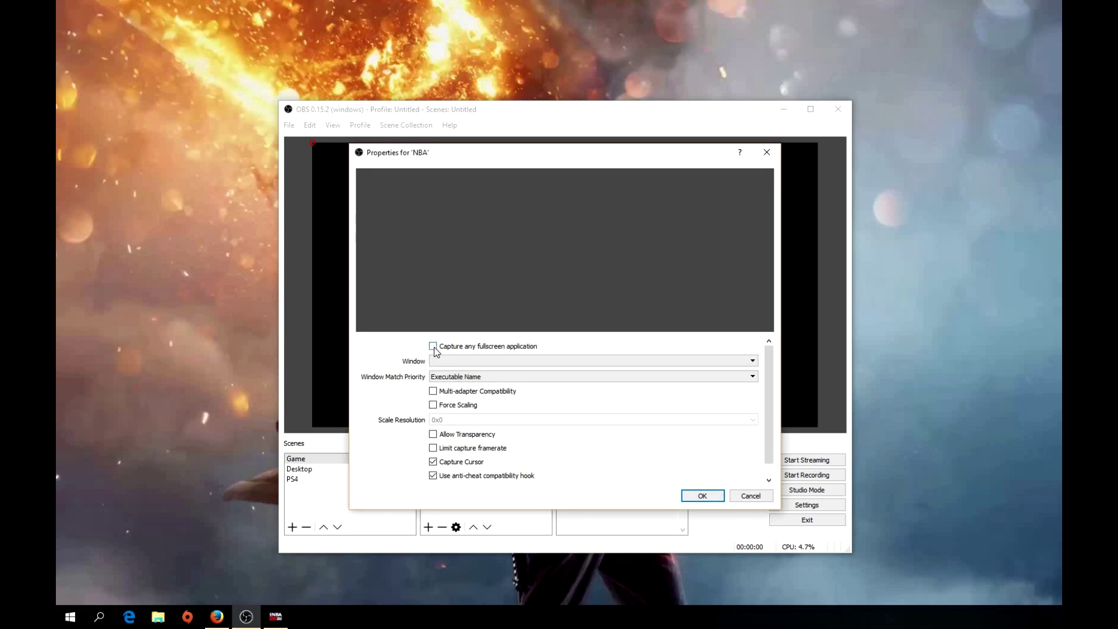
click(459, 361)
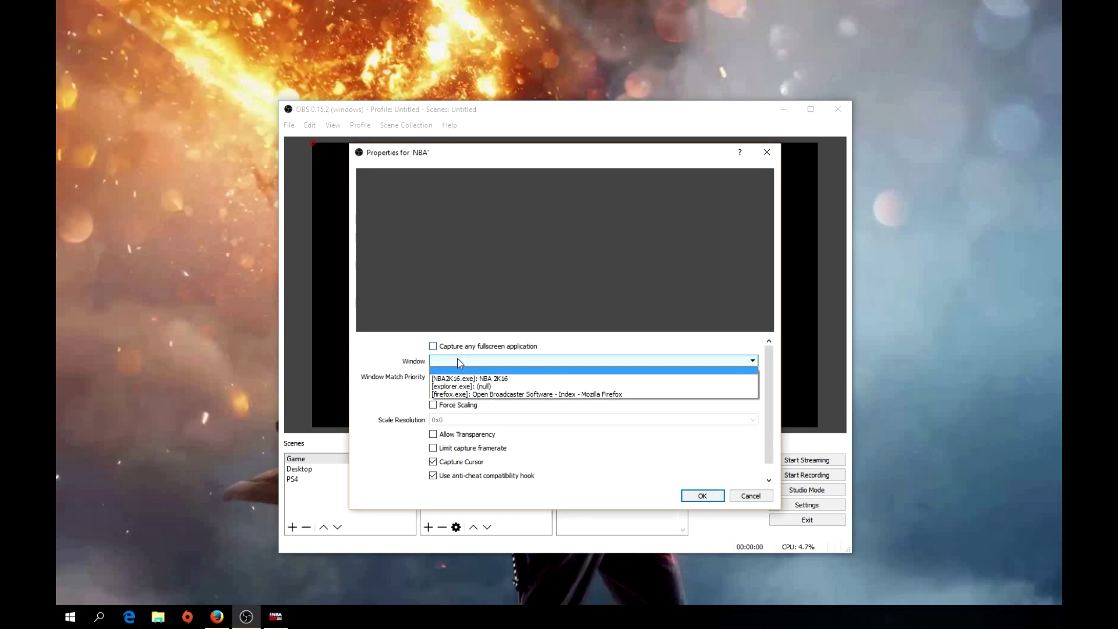
click(492, 378)
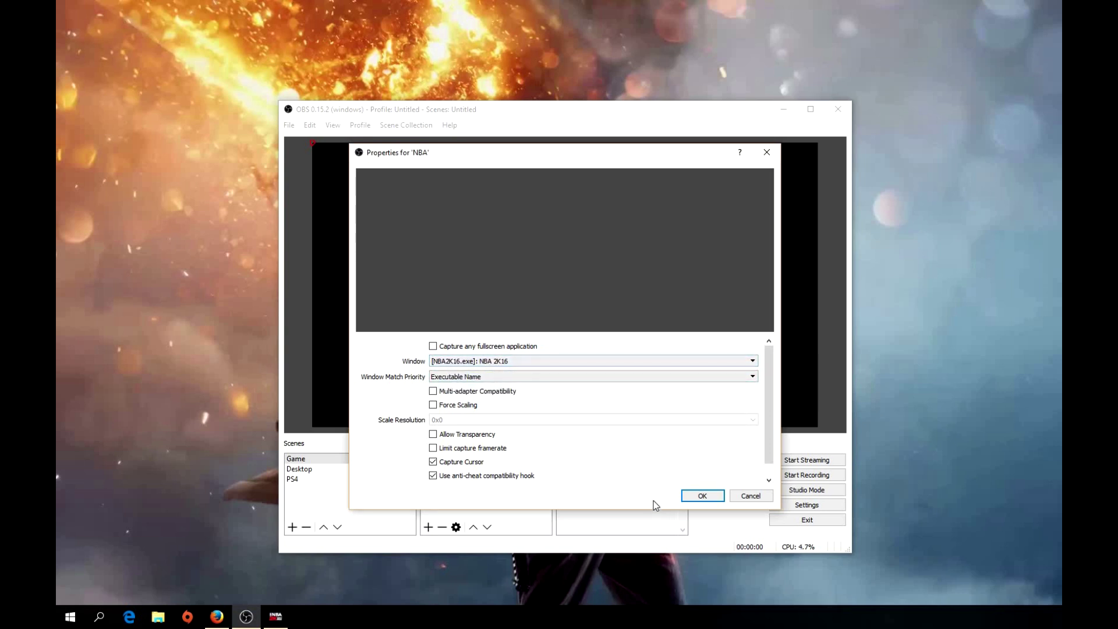
click(696, 497)
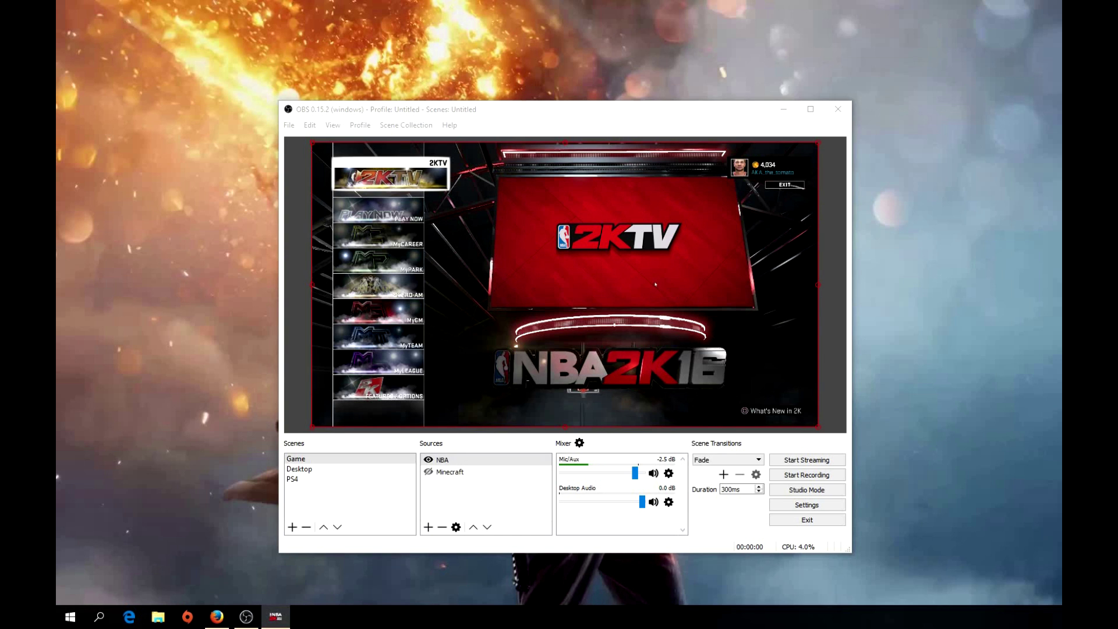
key(Down)
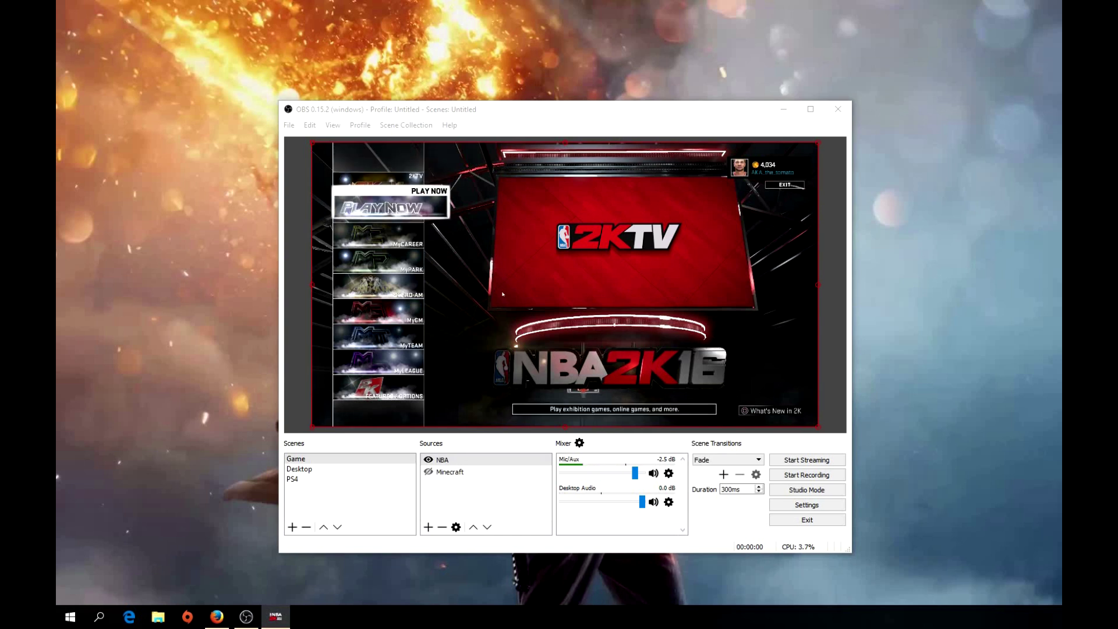
- Start a Play Now game in NBA 2K16 with the Cleveland Cavaliers and the Golden State Warriors
key(Return)
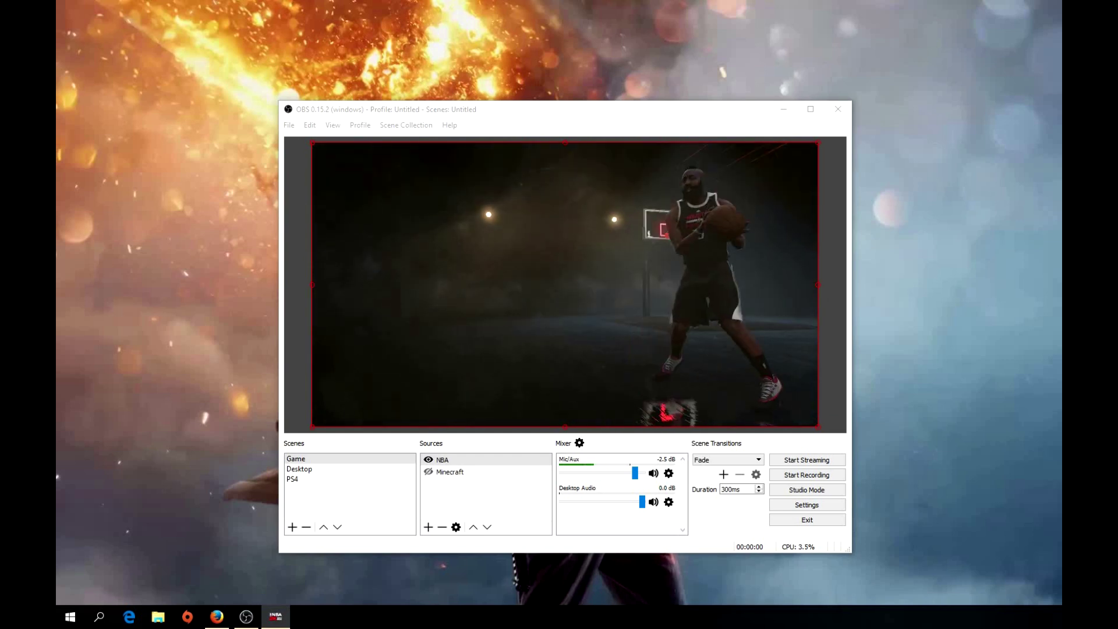
key(Down)
key(Up)
key(Return)
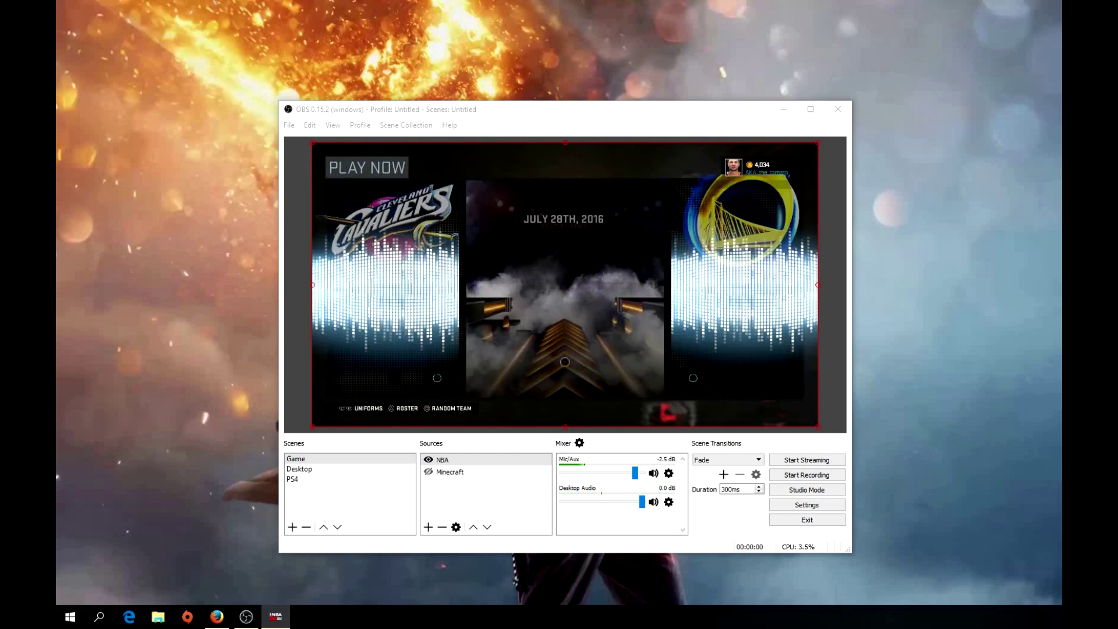
key(Return)
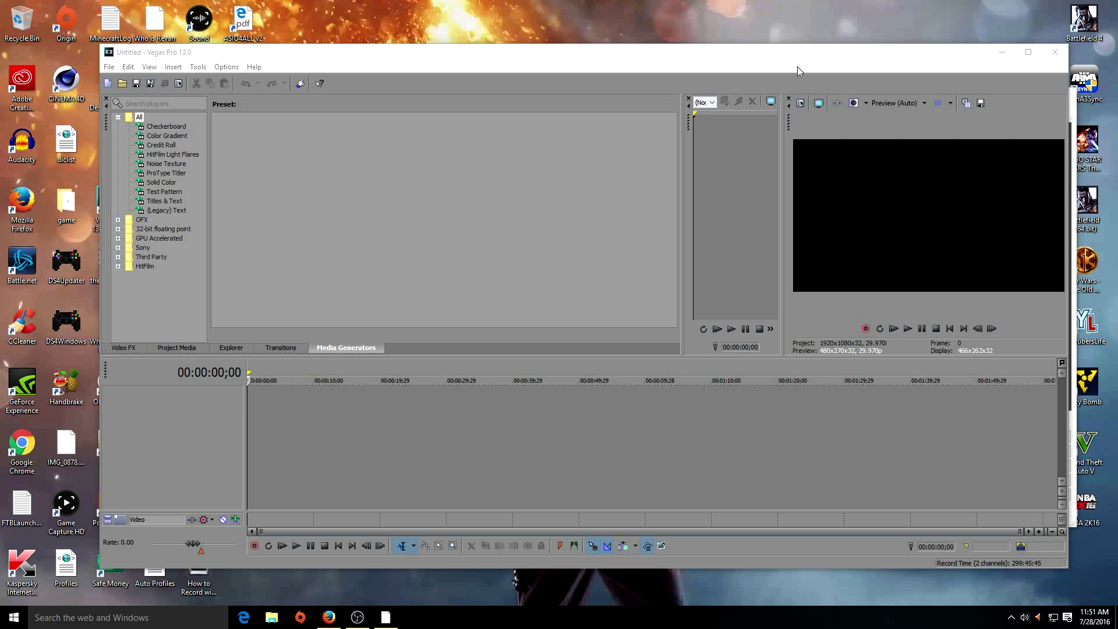
drag(771, 70, 740, 94)
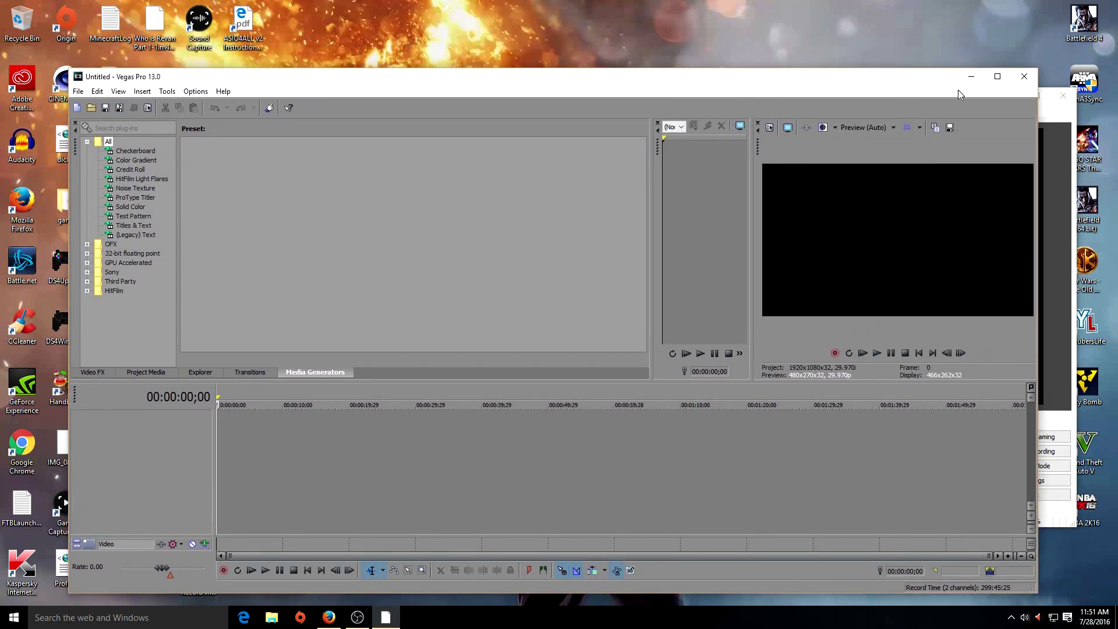
click(971, 76)
drag(464, 513, 423, 517)
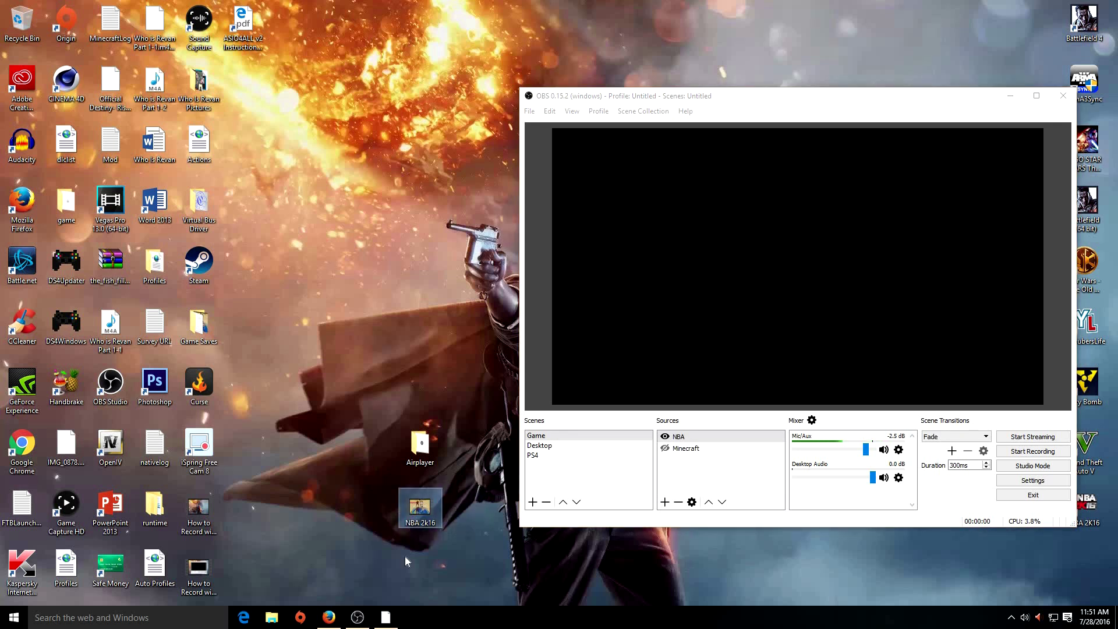
click(378, 623)
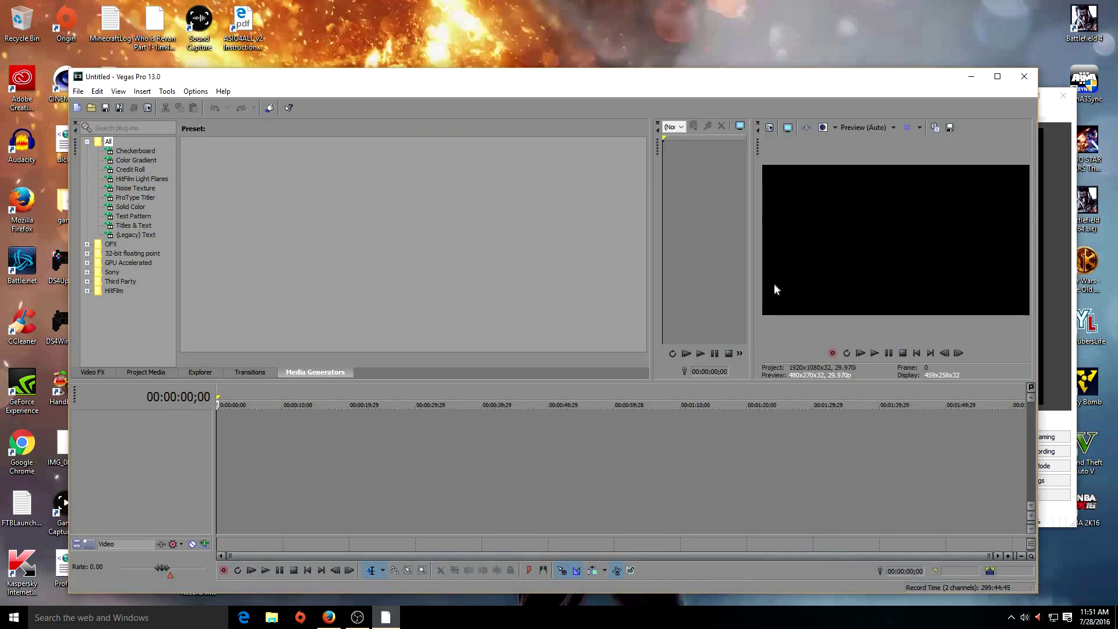
click(998, 81)
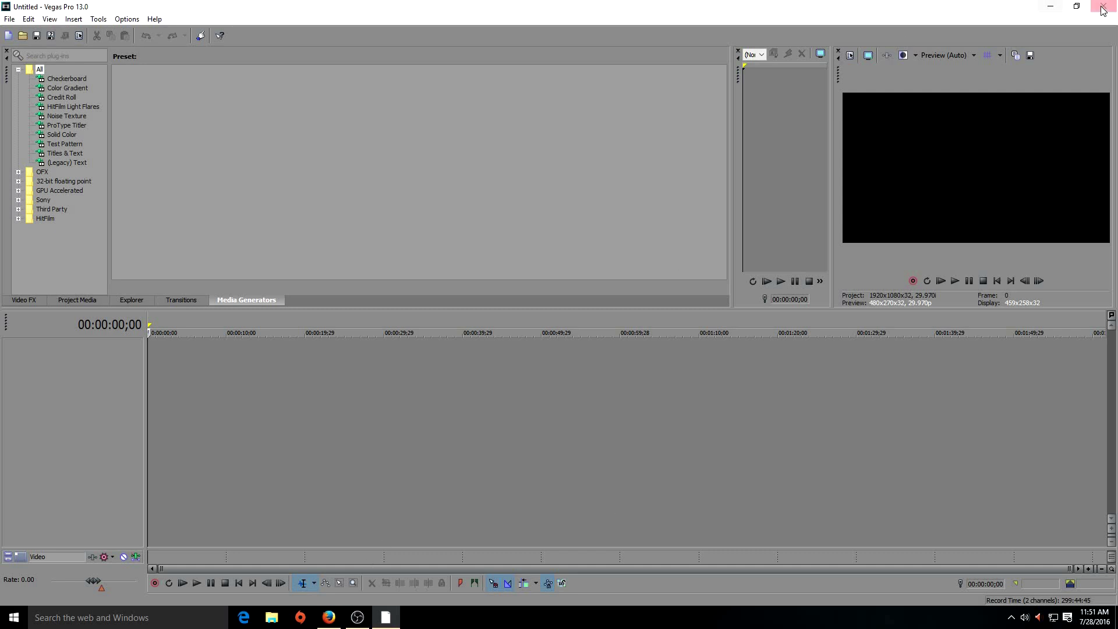
- Restore the Vegas Pro window to its smaller size and move the OBS window aside to clear space on the desktop
click(1076, 6)
drag(520, 110, 9, 89)
drag(112, 55, 547, 368)
drag(772, 105, 1117, 166)
drag(617, 365, 611, 17)
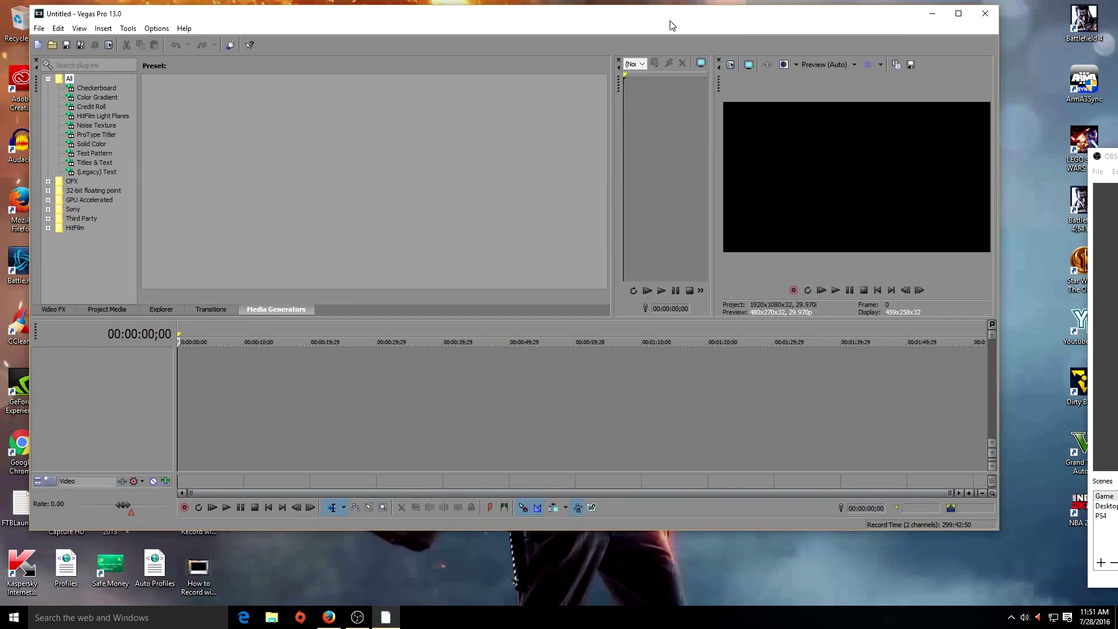
- Import the NBA 2k16 recording from the desktop onto the Vegas Pro timeline and match the project settings to the video
click(930, 17)
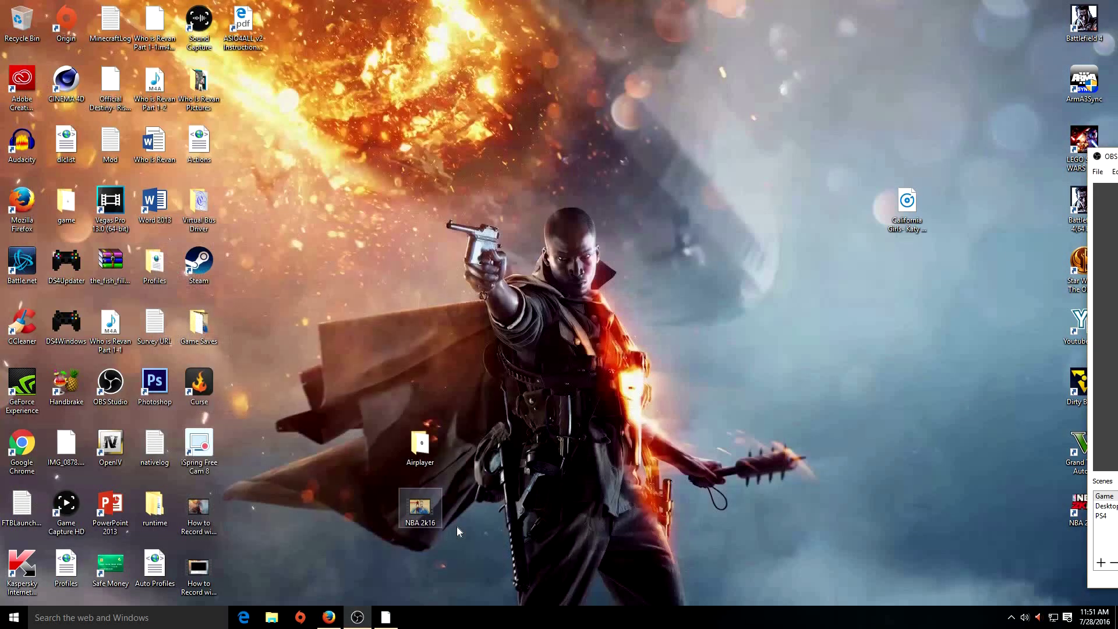
click(385, 617)
drag(755, 465, 217, 374)
click(575, 225)
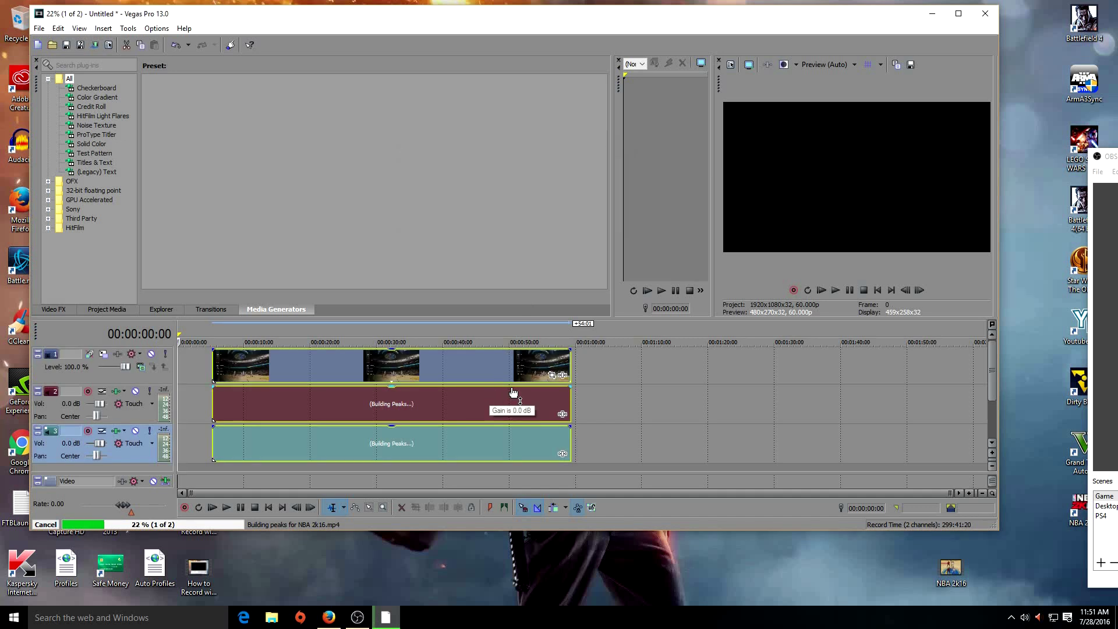
- Minimize Vegas Pro briefly while the audio peaks build, bring it back and maximize its window
click(931, 13)
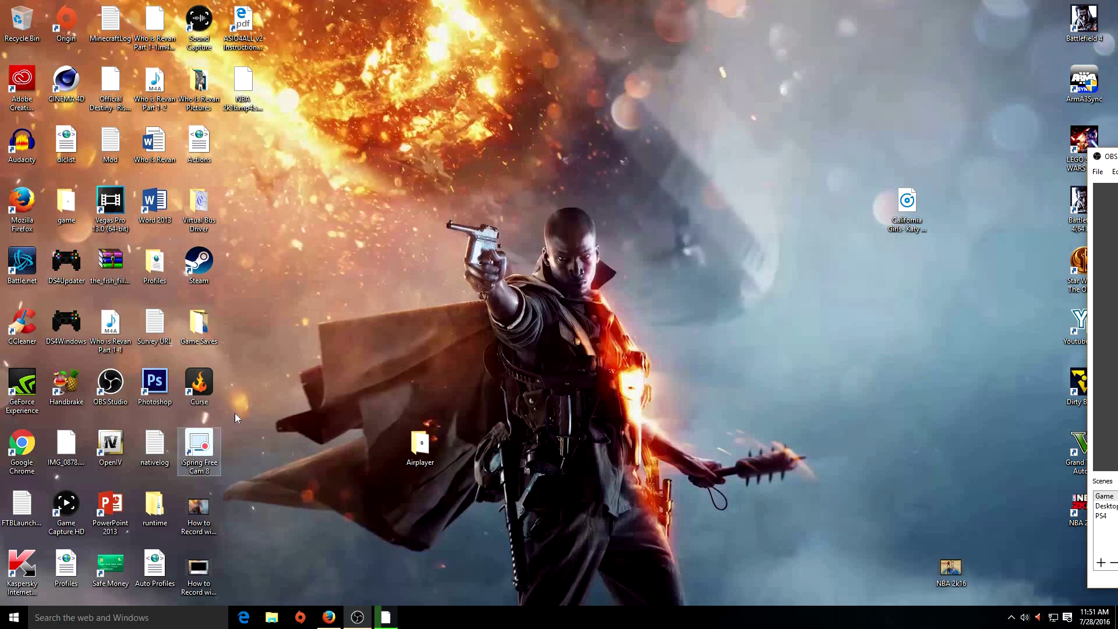
drag(73, 386, 502, 265)
drag(511, 269, 79, 385)
click(386, 617)
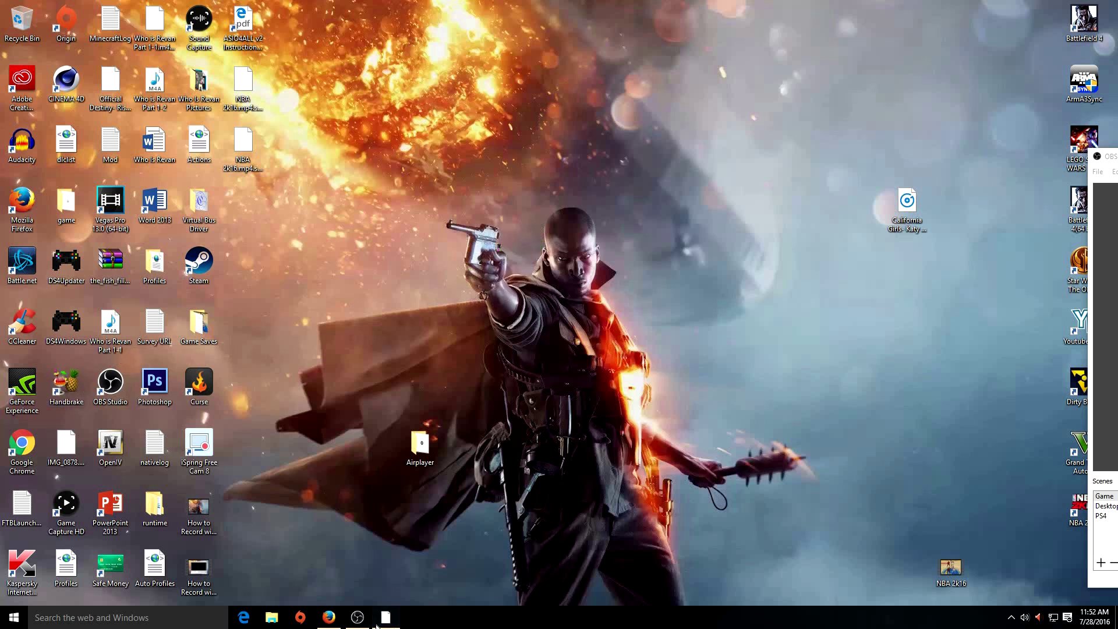
click(958, 16)
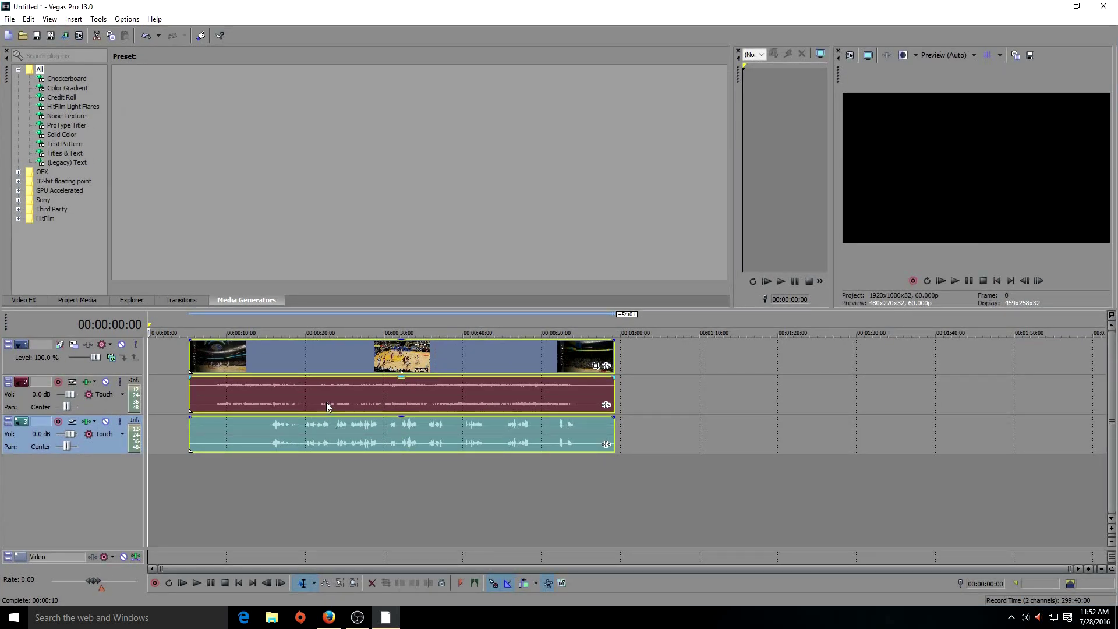
- Shift the recording slightly earlier on the timeline and play it from about 00:00:13 to check its separate audio tracks
mouse_move(335, 363)
mouse_down()
mouse_move(300, 364)
mouse_move(327, 364)
mouse_up()
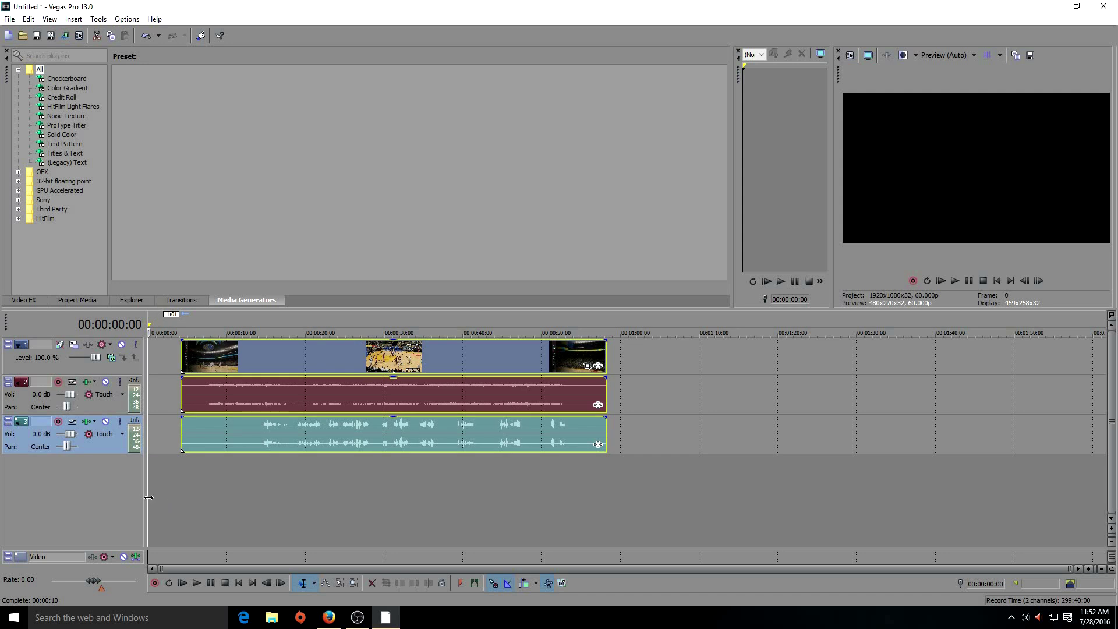
click(167, 495)
mouse_move(203, 493)
mouse_down()
mouse_move(247, 491)
mouse_move(221, 489)
mouse_up()
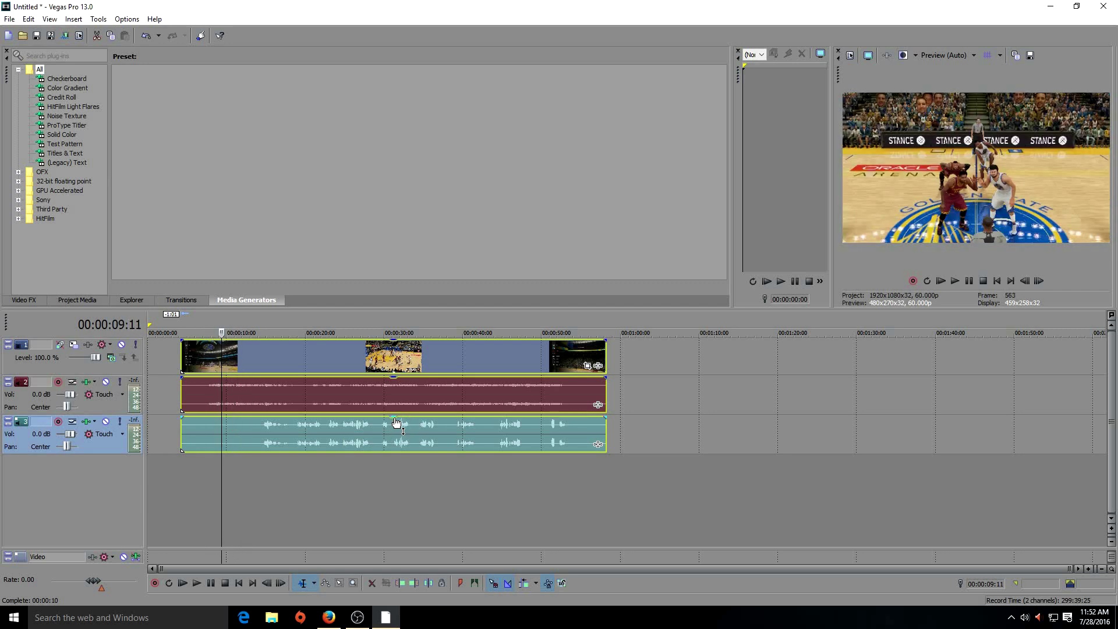
drag(405, 418, 401, 414)
drag(221, 486, 254, 485)
click(955, 282)
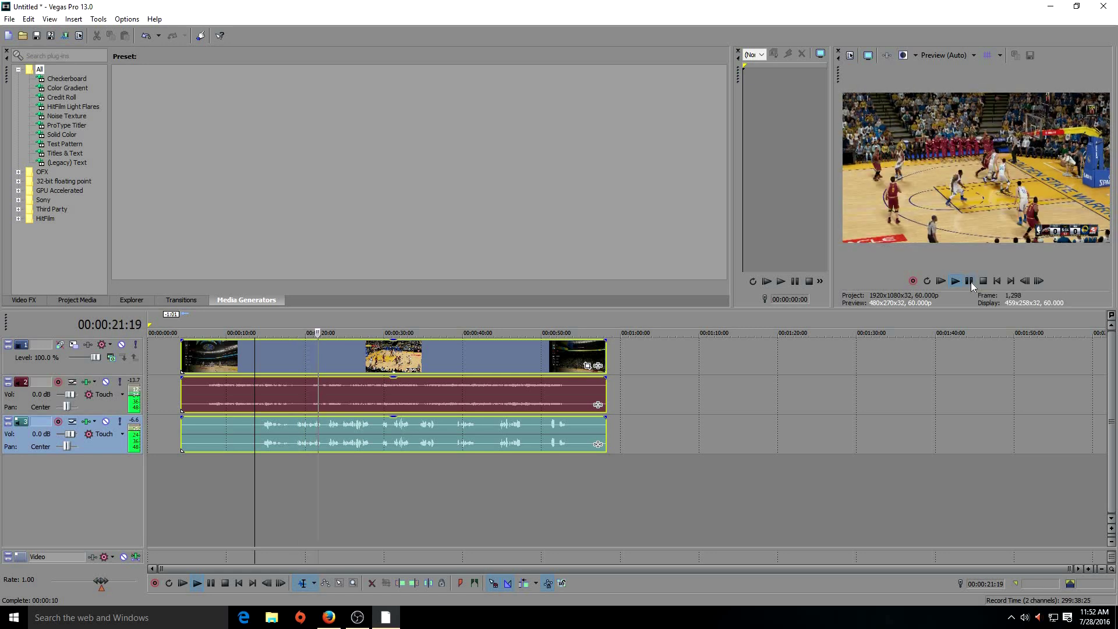
- During playback, silence audio track 3, raise it to 2.1 dB and track 2 to 1.6 dB, and pause
drag(69, 434, 51, 429)
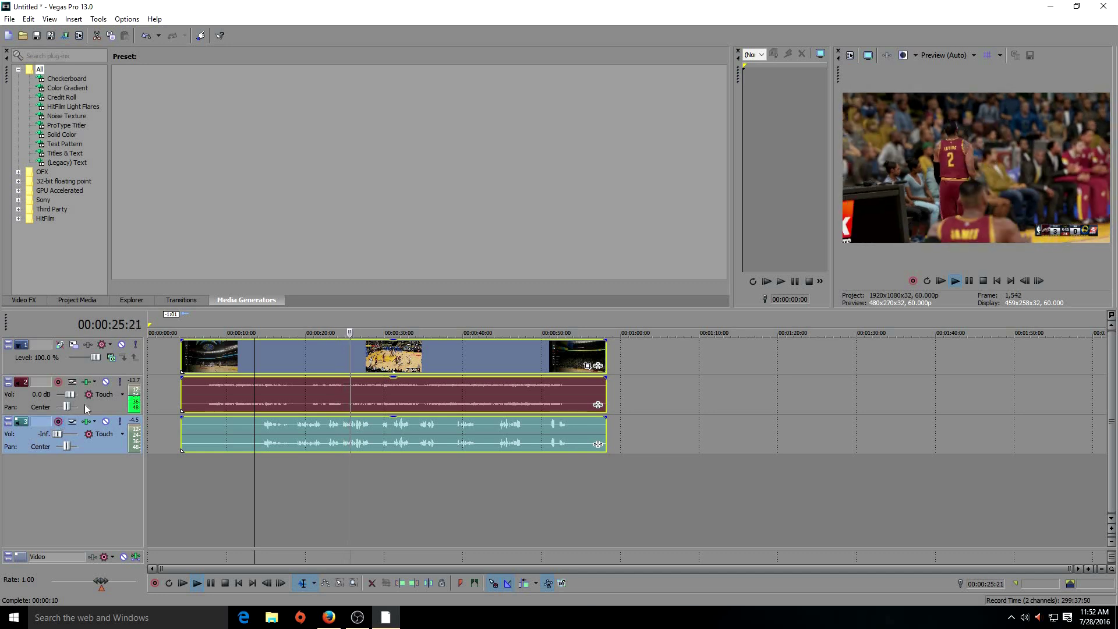
drag(57, 434, 71, 433)
mouse_move(71, 393)
mouse_down()
mouse_move(58, 396)
mouse_move(72, 396)
mouse_up()
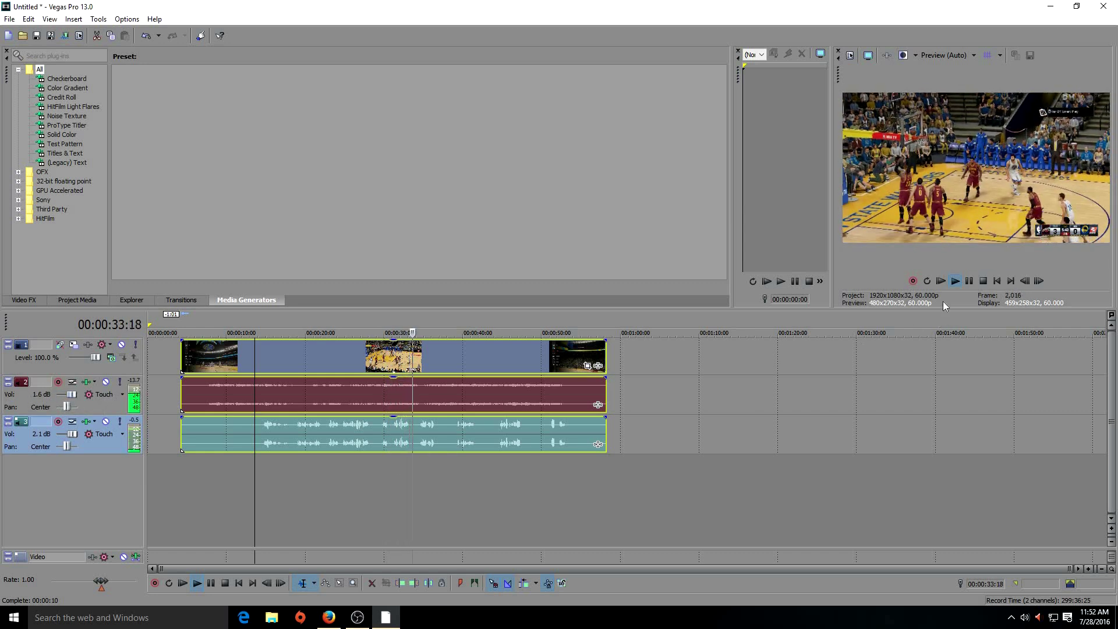
key(Return)
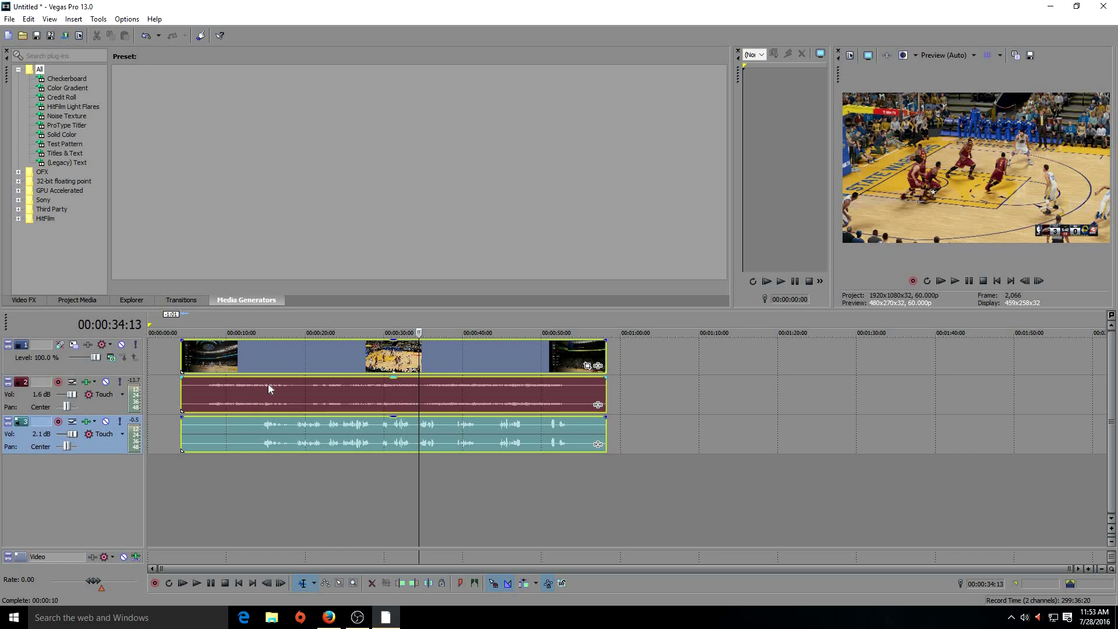
- Delete the NBA 2k16 recording from the timeline and close Vegas Pro without saving the project
mouse_move(354, 350)
mouse_down()
mouse_move(465, 349)
mouse_move(336, 351)
mouse_move(359, 352)
mouse_move(348, 355)
mouse_up()
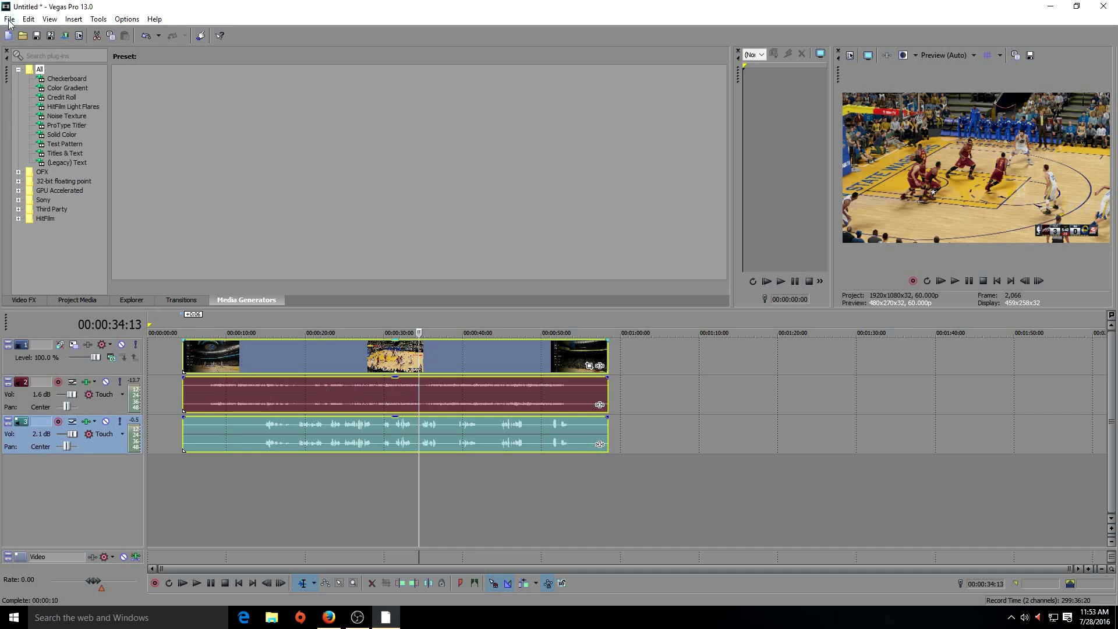
right_click(407, 361)
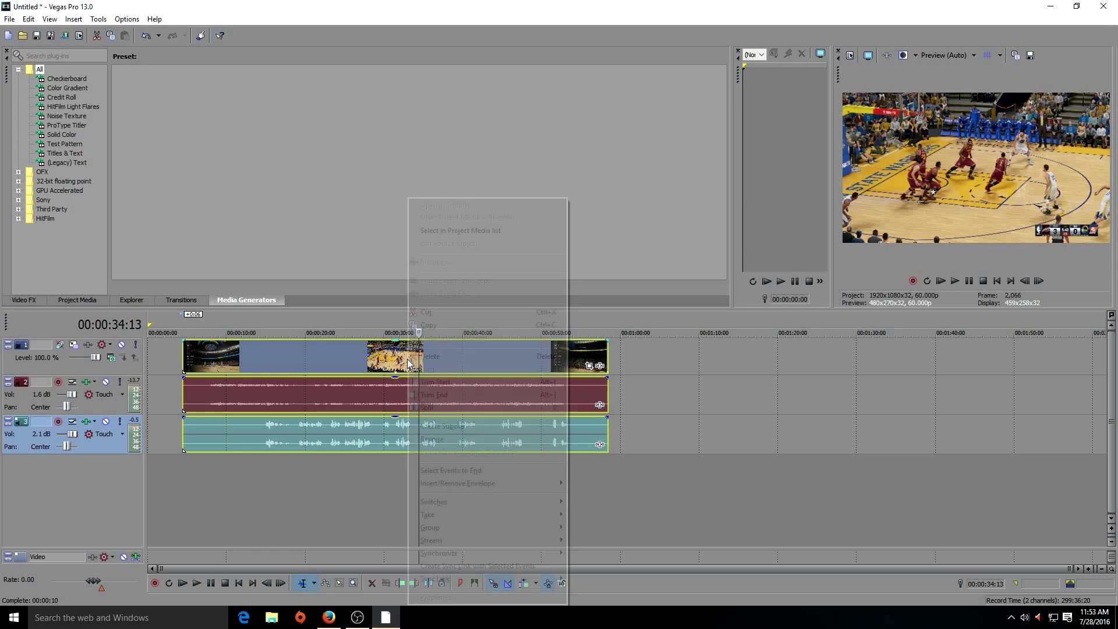
click(448, 357)
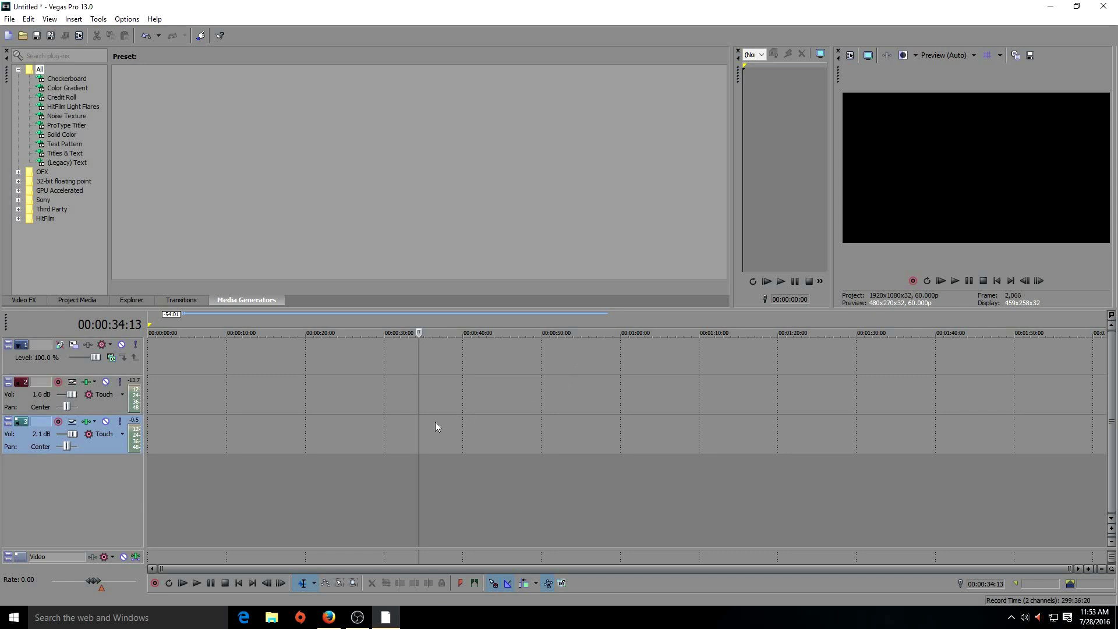
click(1103, 6)
click(567, 250)
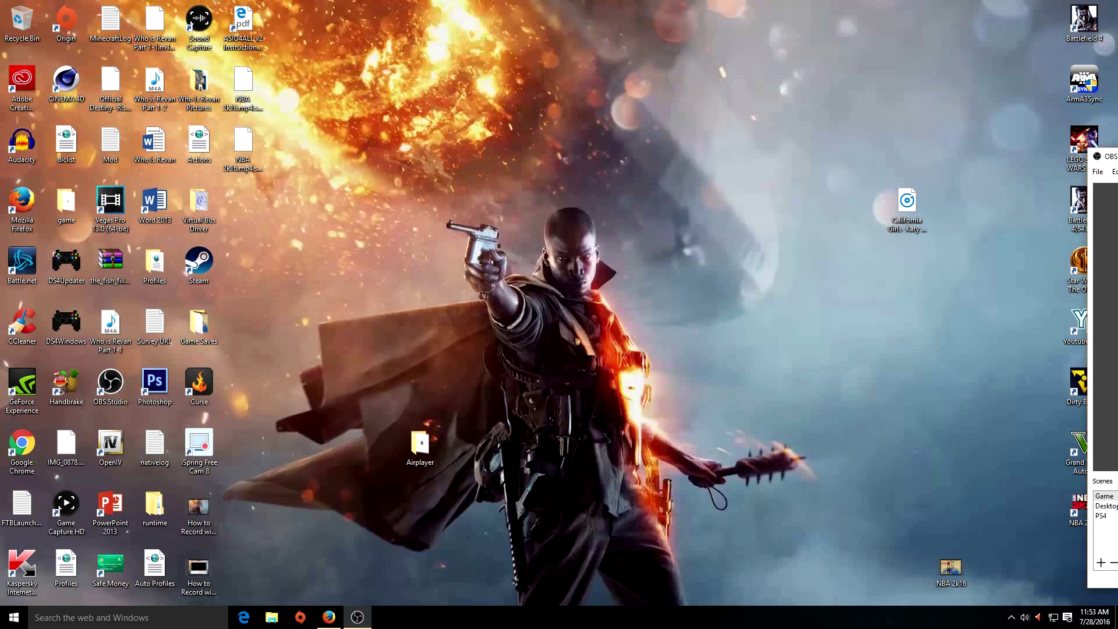
- Bring the OBS window back from the screen edge to the middle of the desktop
drag(1106, 156, 310, 122)
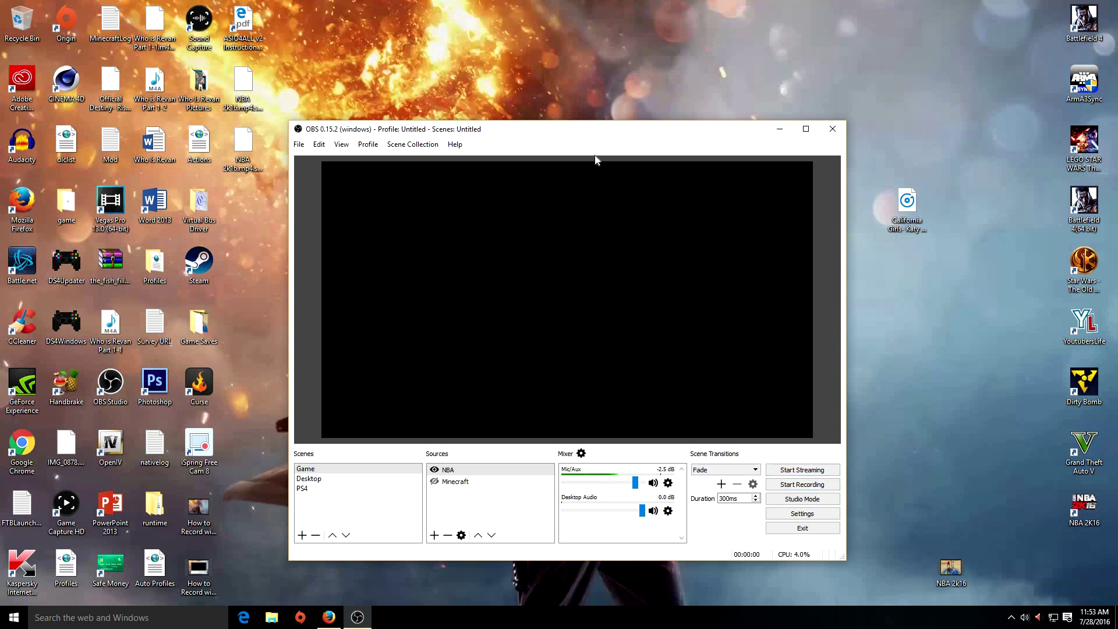
drag(542, 135, 693, 102)
click(920, 96)
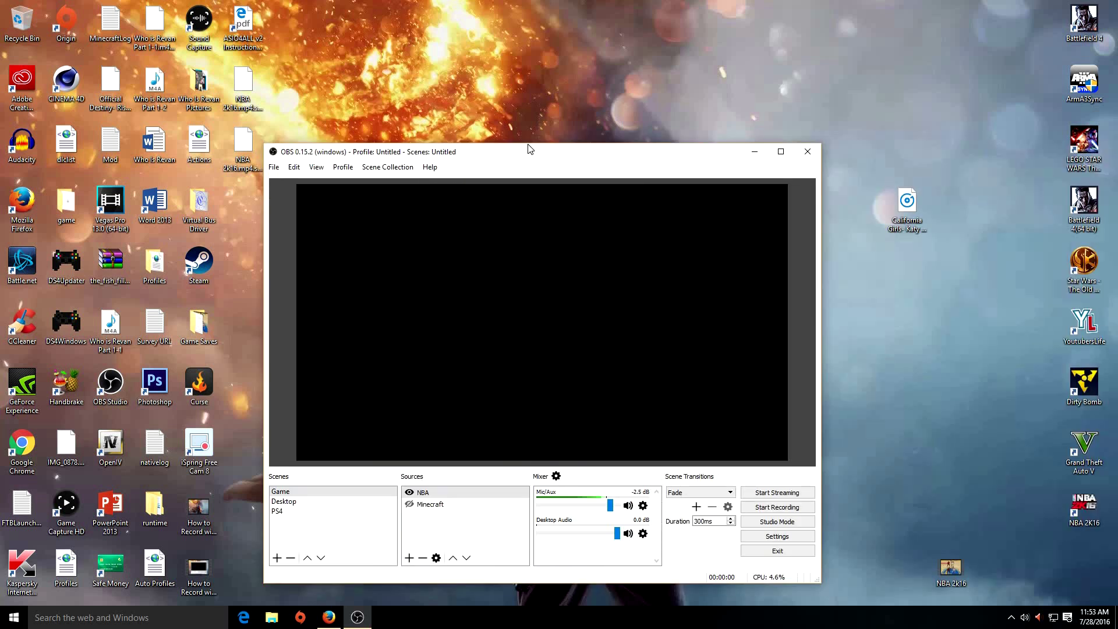
drag(527, 149, 556, 98)
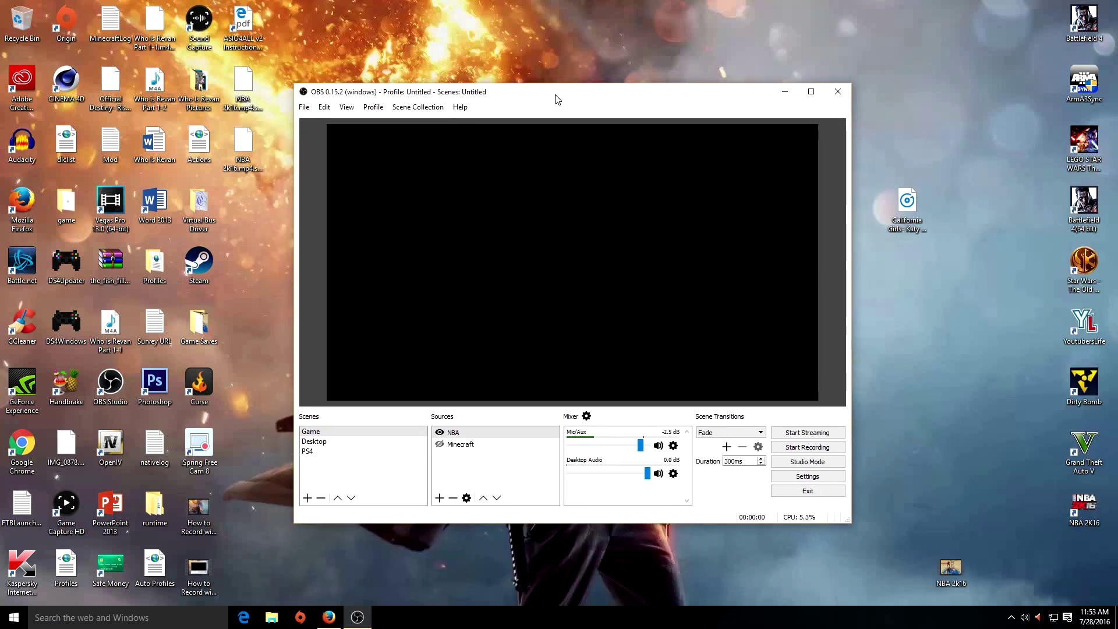